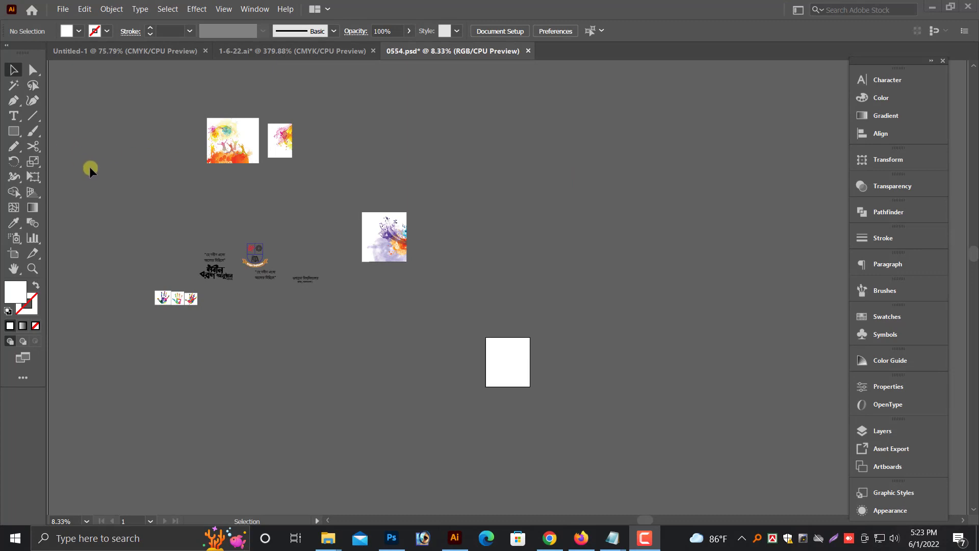
click(14, 131)
click(534, 195)
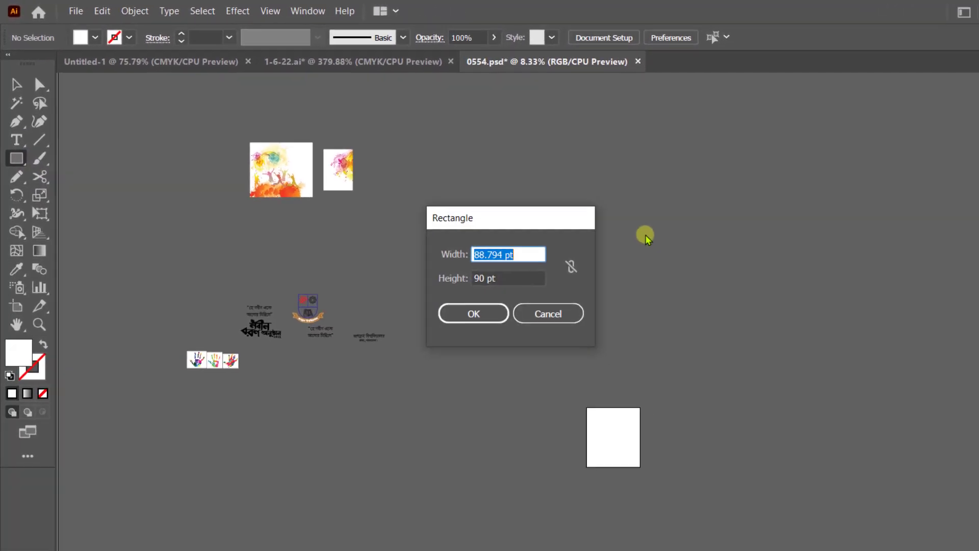
key(ctrl+r)
click(555, 311)
scroll(629, 291, up, 2)
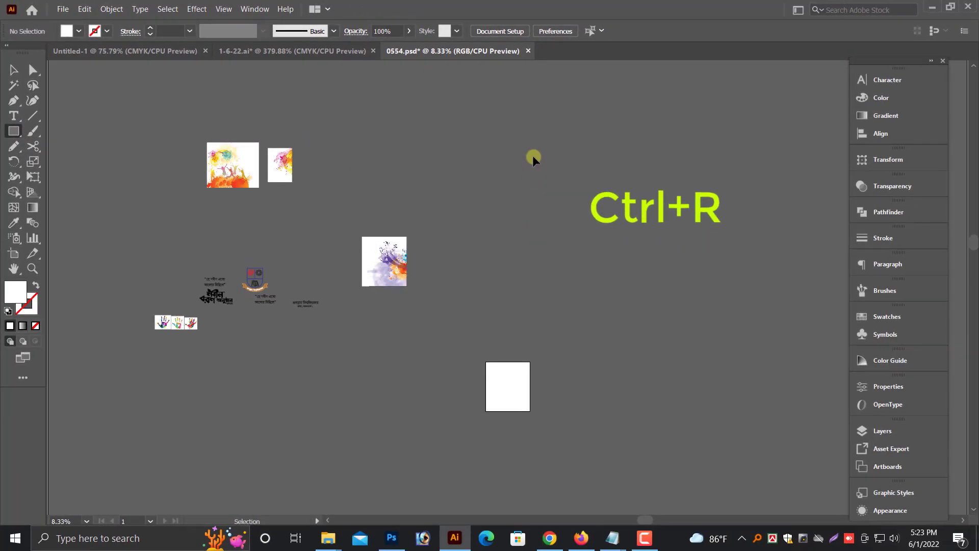
- Show the rulers and set their units to inches
key(ctrl+r)
right_click(594, 64)
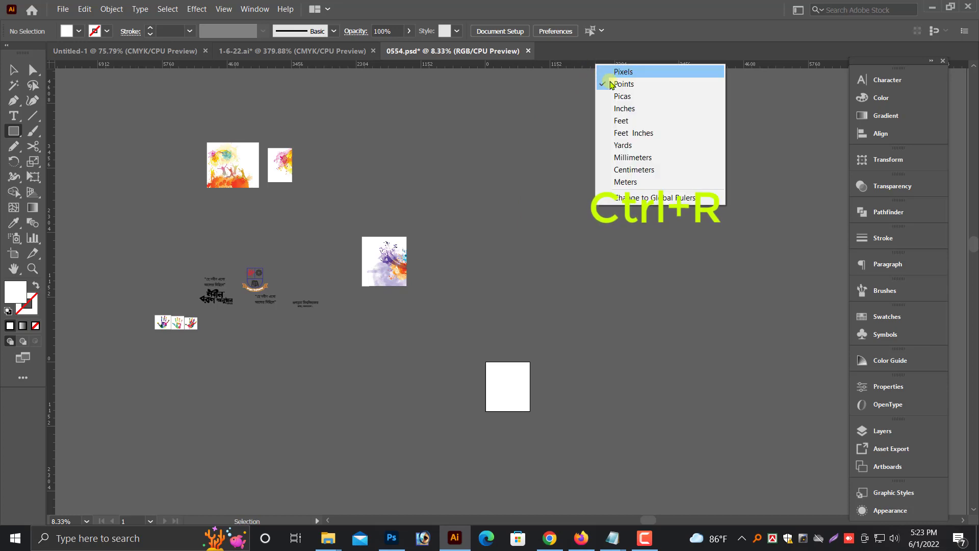
click(624, 108)
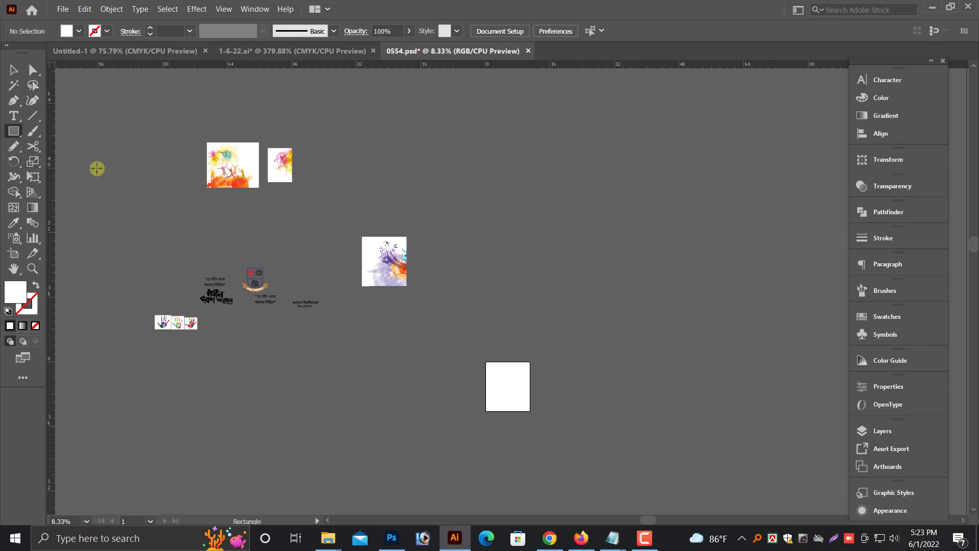
- Create a 10-inch-wide white rectangle in the empty area above the artboard
click(464, 190)
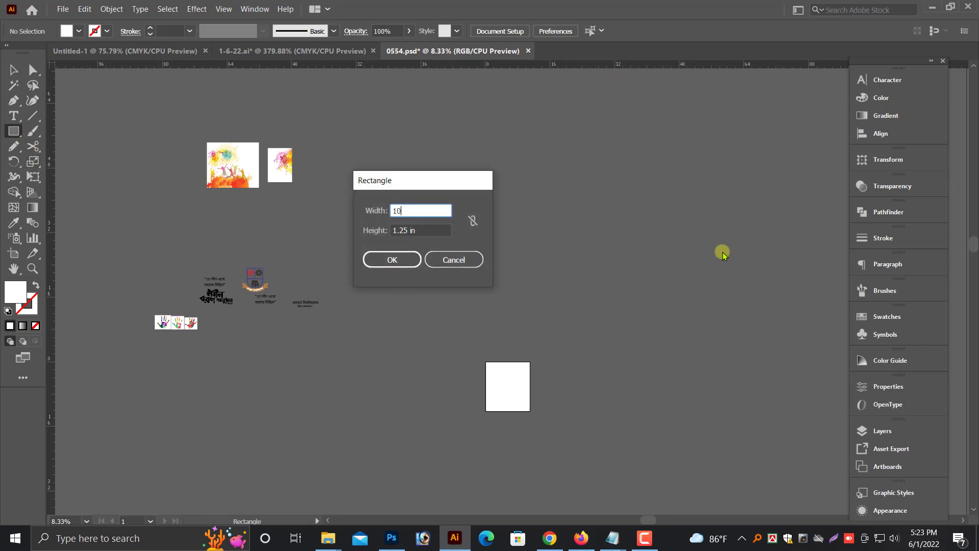
key(Tab)
key(Return)
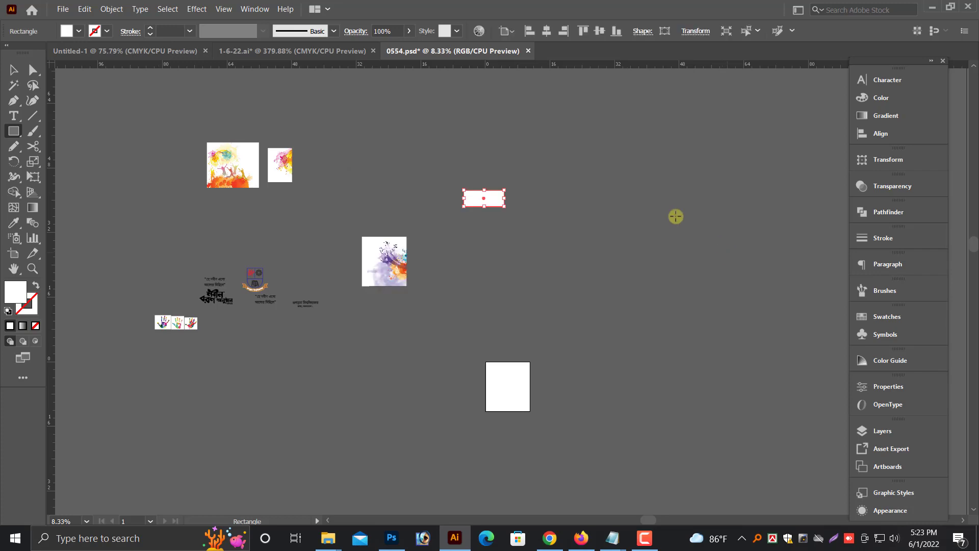
- Enlarge the white rectangle proportionally to about 52 by 21 inches as the banner background
click(15, 71)
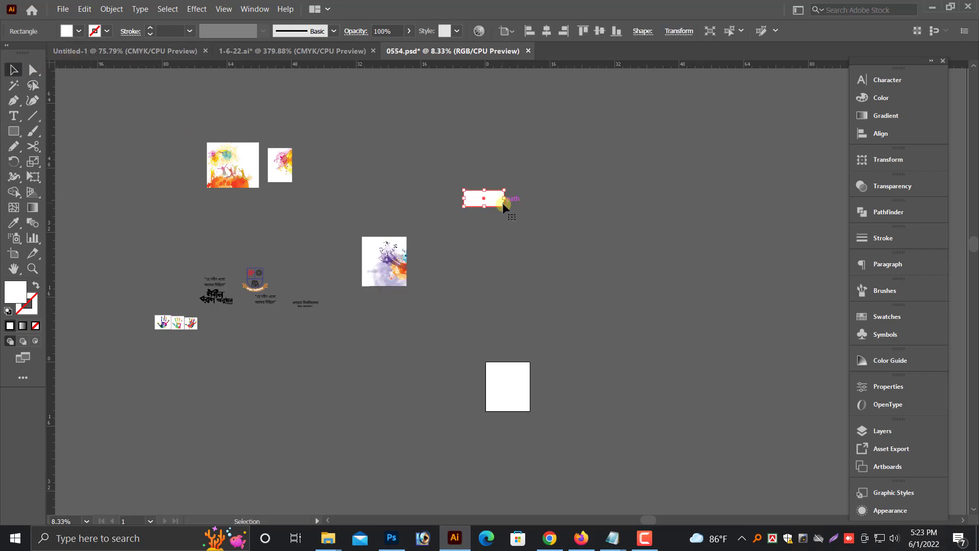
key(ctrl+equal)
key(ctrl+equal)
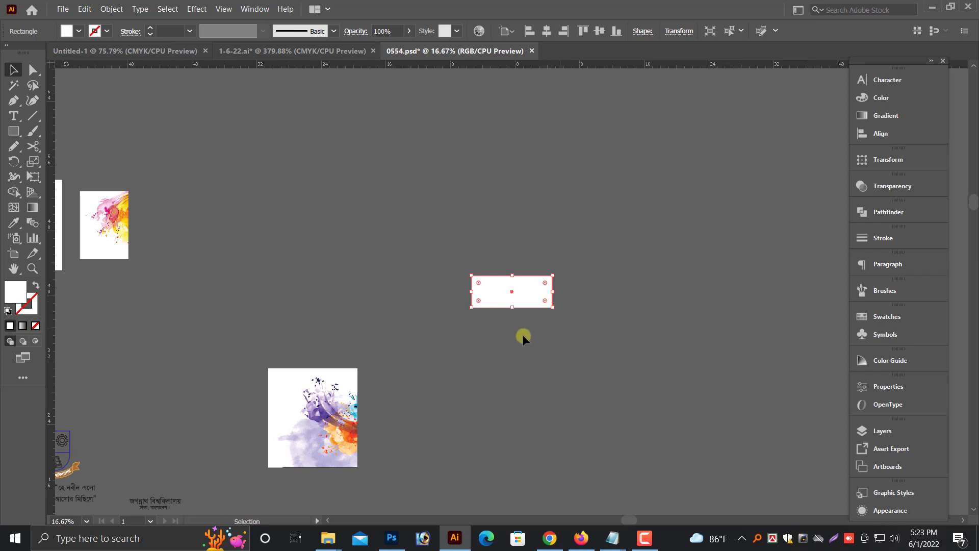
drag(290, 306, 383, 270)
click(530, 284)
click(600, 249)
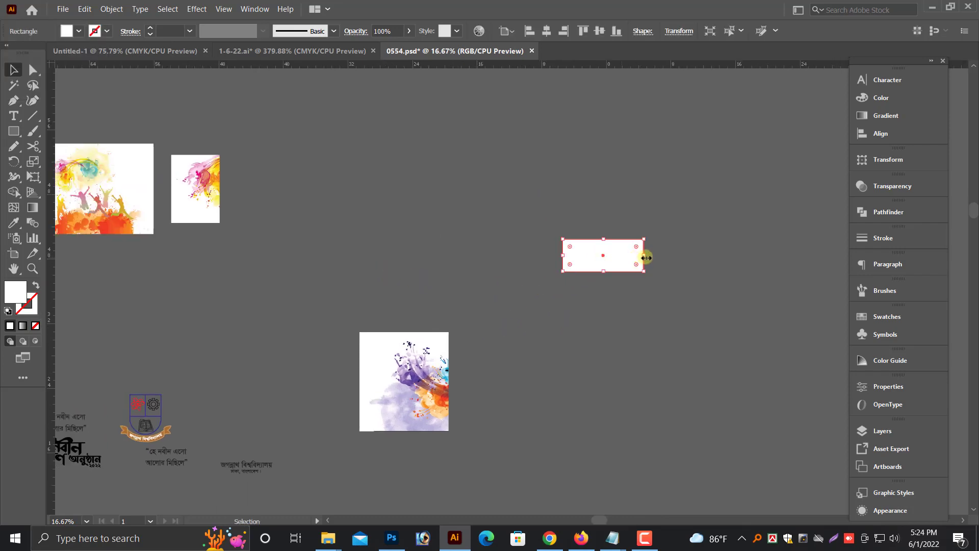
drag(729, 268, 814, 267)
drag(659, 256, 563, 250)
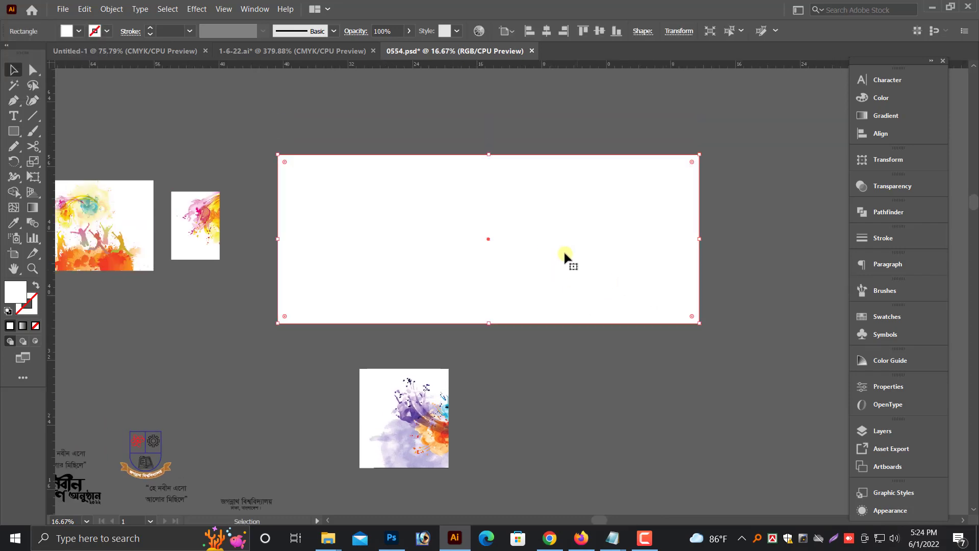
- Move the jumping-figures splash image to the white rectangle's upper-left corner and bring it to the front
drag(523, 202, 597, 267)
key(a)
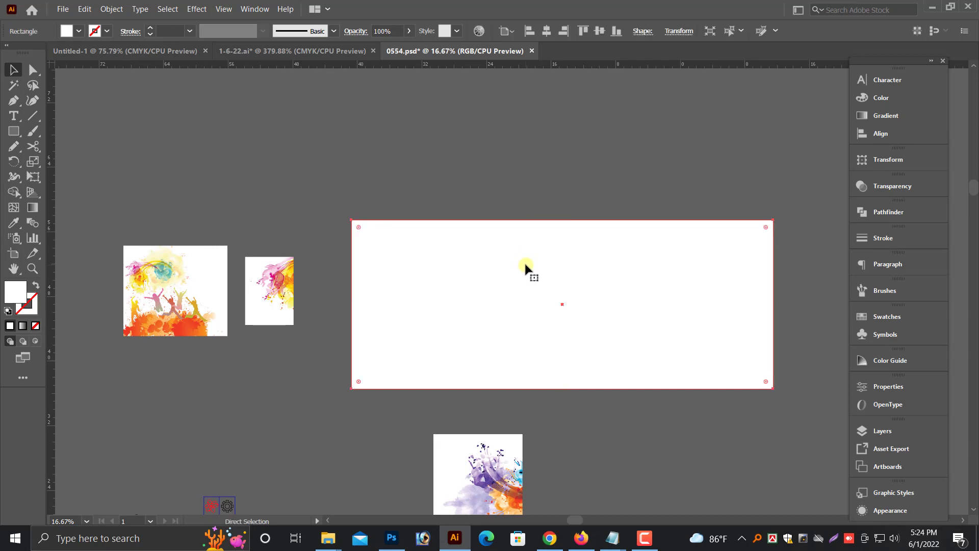
drag(175, 283, 407, 268)
right_click(406, 267)
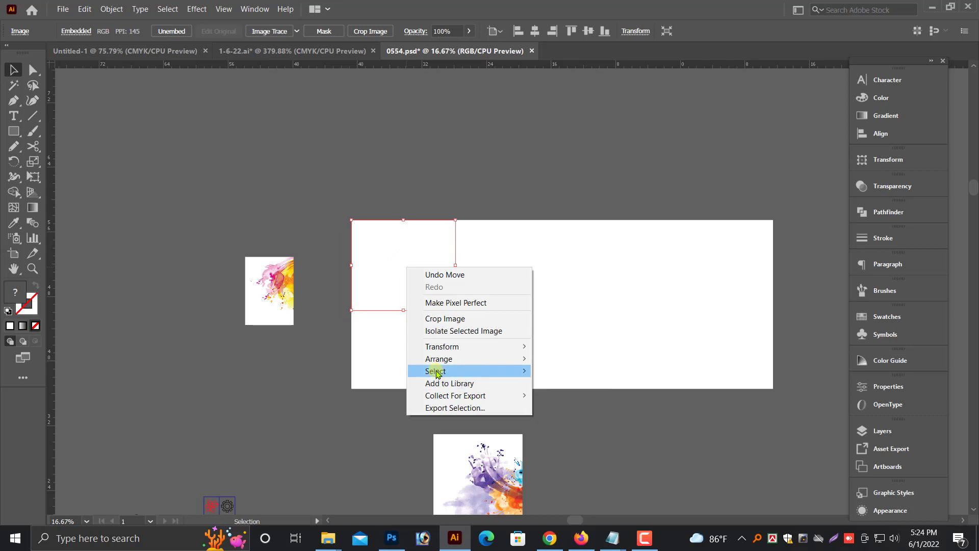
mouse_move(446, 358)
click(590, 360)
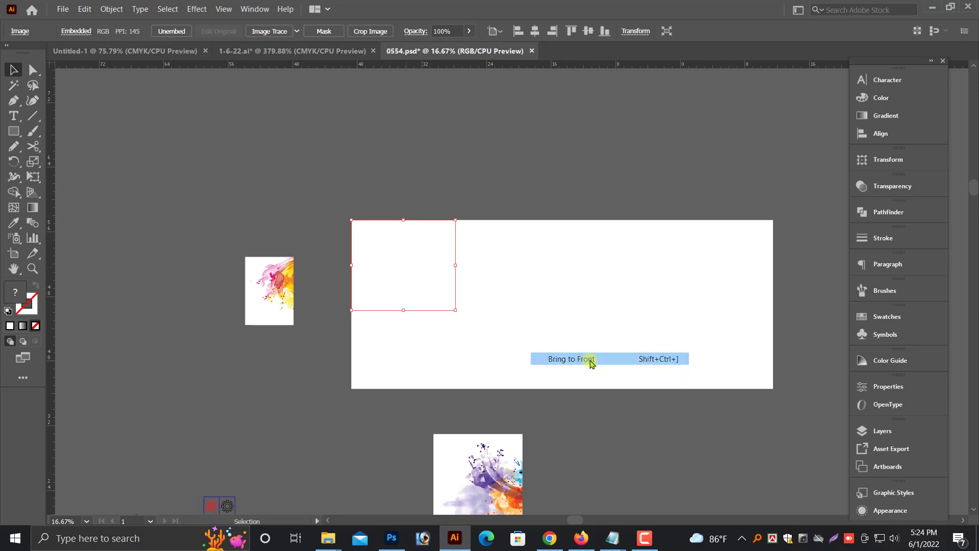
- Enlarge the jumping-figures image proportionally to the background's full height, about 24 by 20.9 inches
key(ctrl+plus)
key(ctrl+plus)
scroll(570, 367, down, 3)
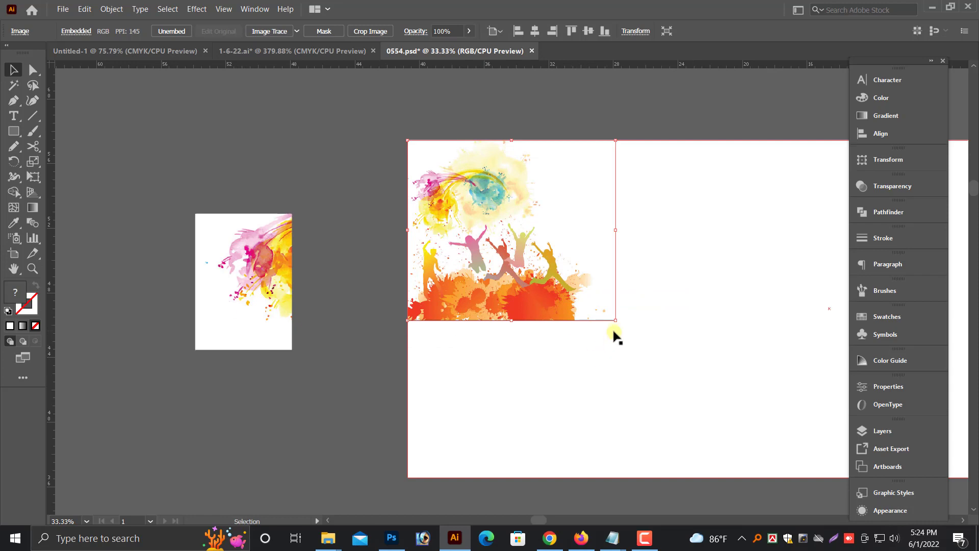
drag(616, 320, 777, 451)
scroll(686, 461, down, 1)
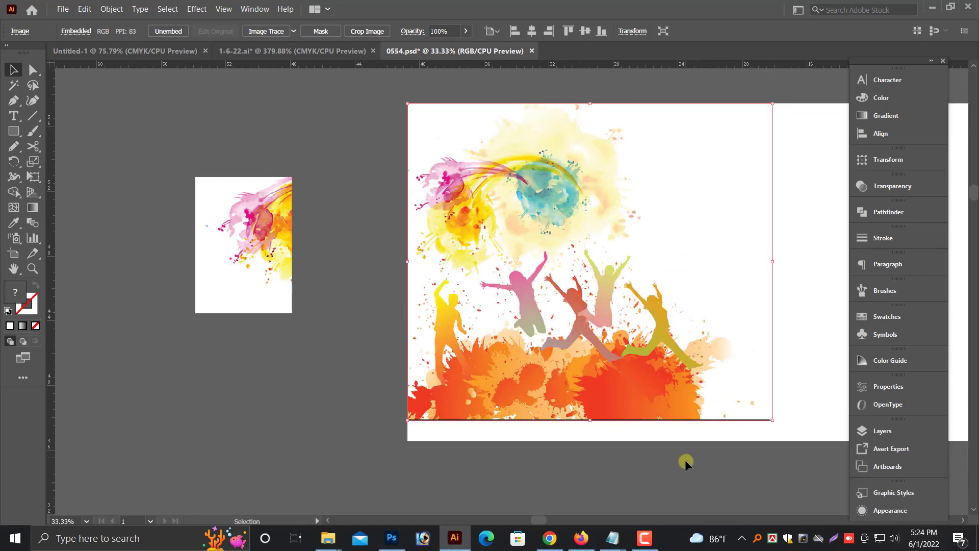
click(684, 460)
scroll(536, 459, right, 5)
click(490, 371)
scroll(566, 403, up, 5)
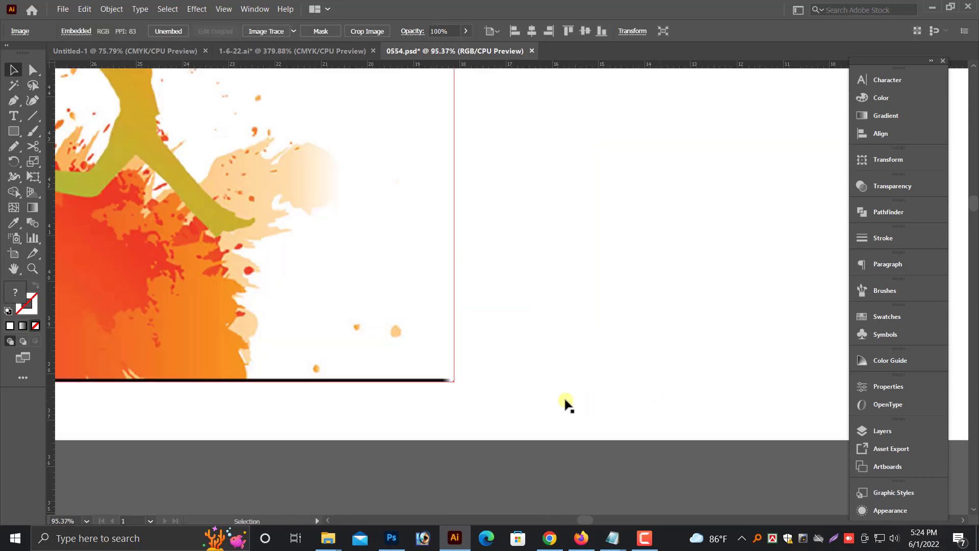
drag(481, 404, 546, 437)
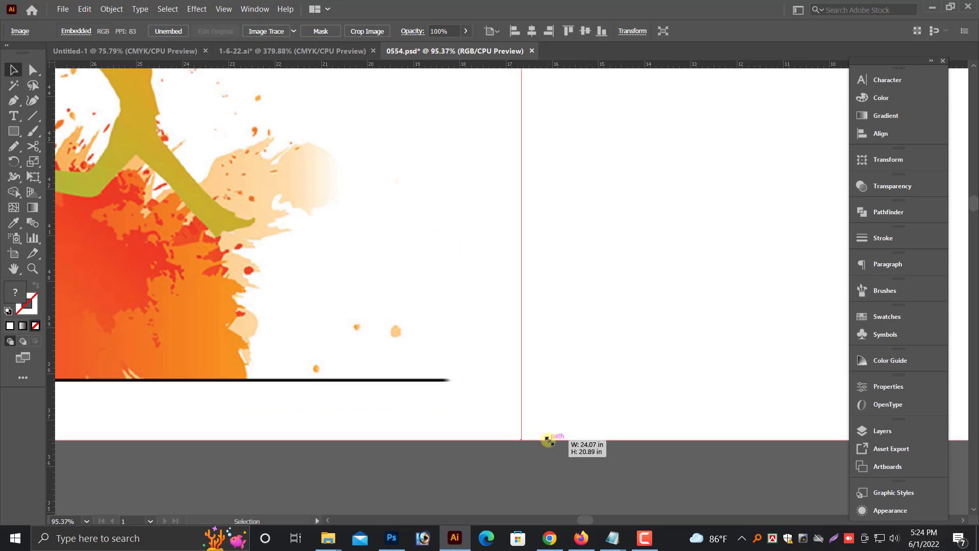
key(ctrl+minus)
key(ctrl+minus)
key(ctrl+minus)
scroll(549, 435, left, 3)
click(491, 491)
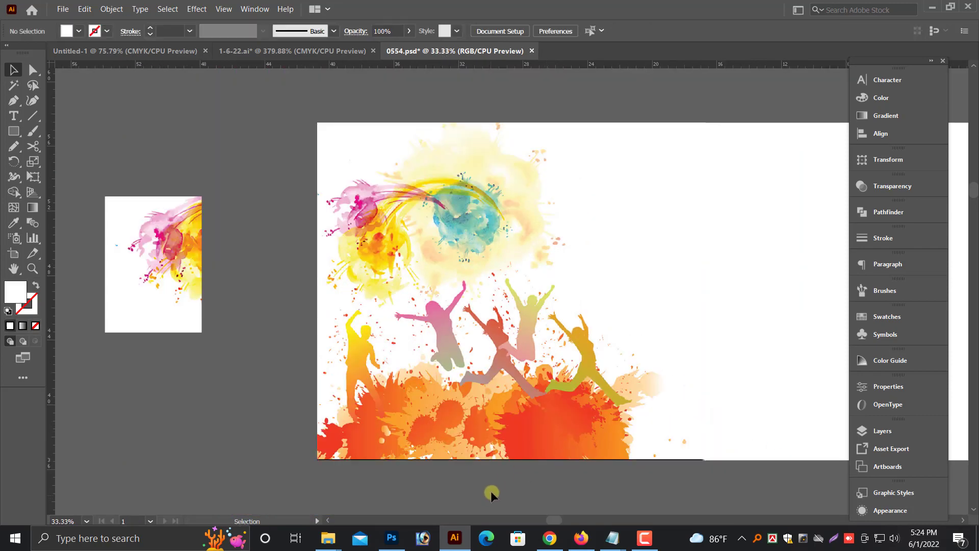
- Draw a rectangle about 23.5 by 20.7 inches over the jumping-figures image, leaving out the black line along its bottom edge
key(ctrl+minus)
drag(581, 468, 414, 438)
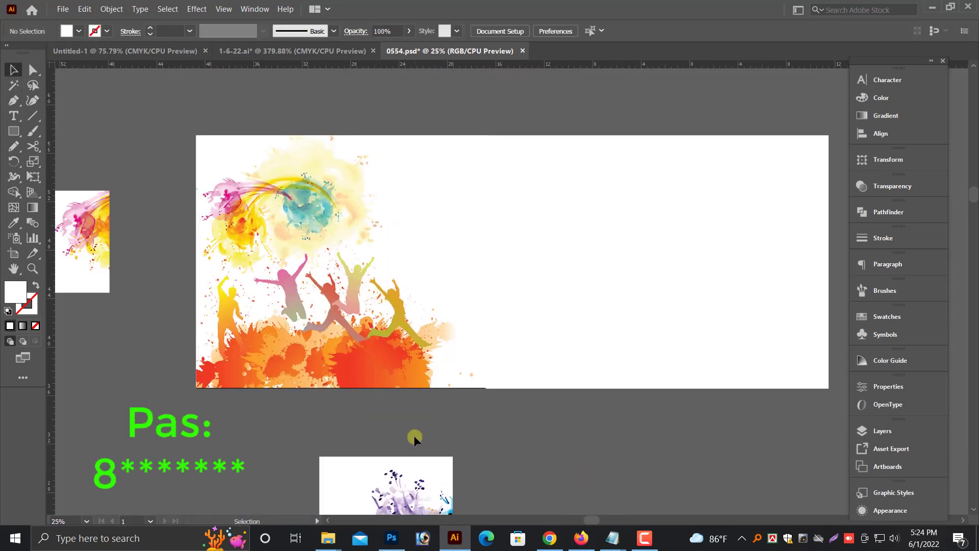
scroll(415, 436, up, 1)
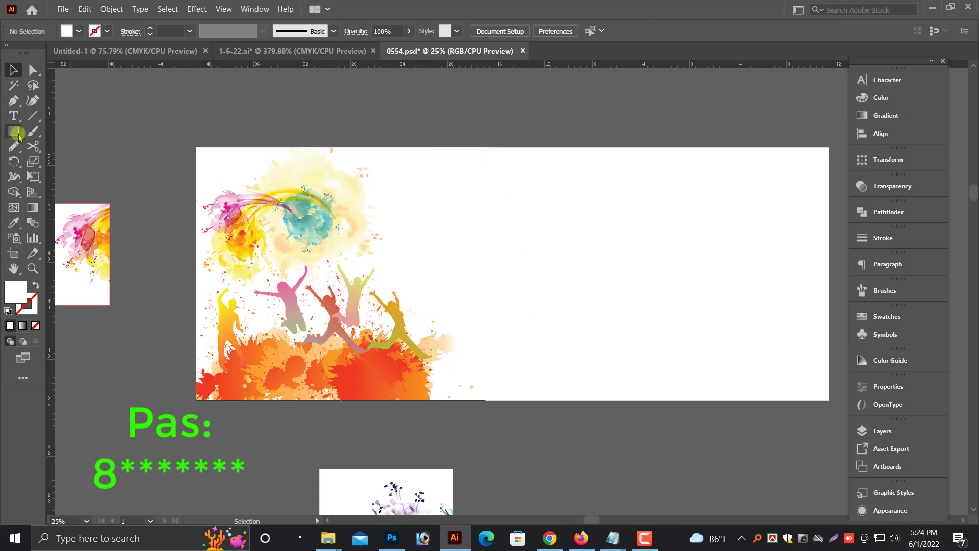
drag(196, 148, 478, 398)
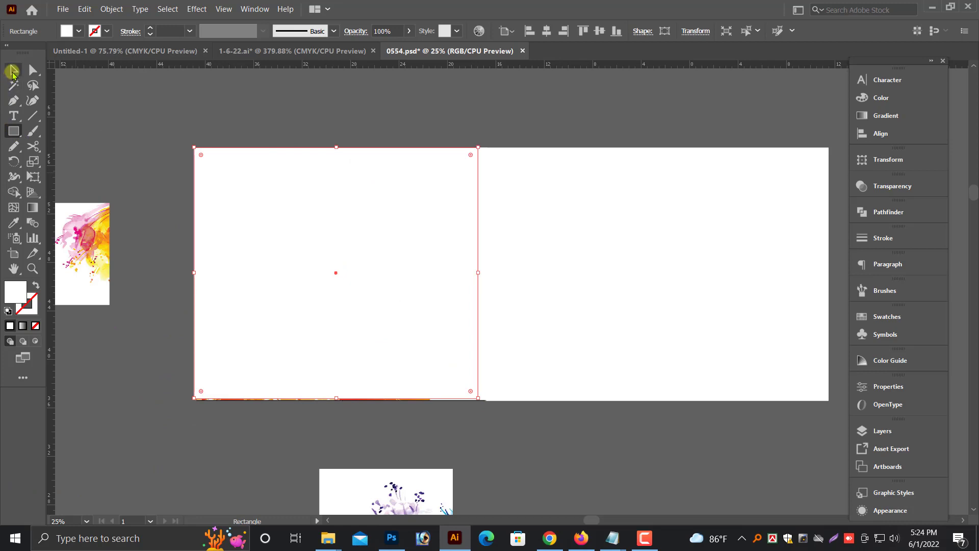
click(13, 72)
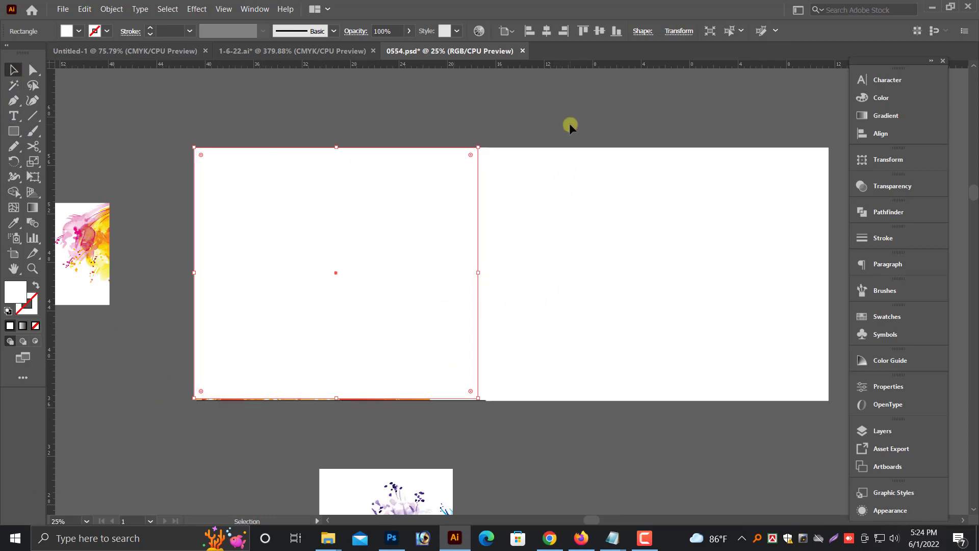
- Lock the large white background rectangle
drag(569, 124, 597, 215)
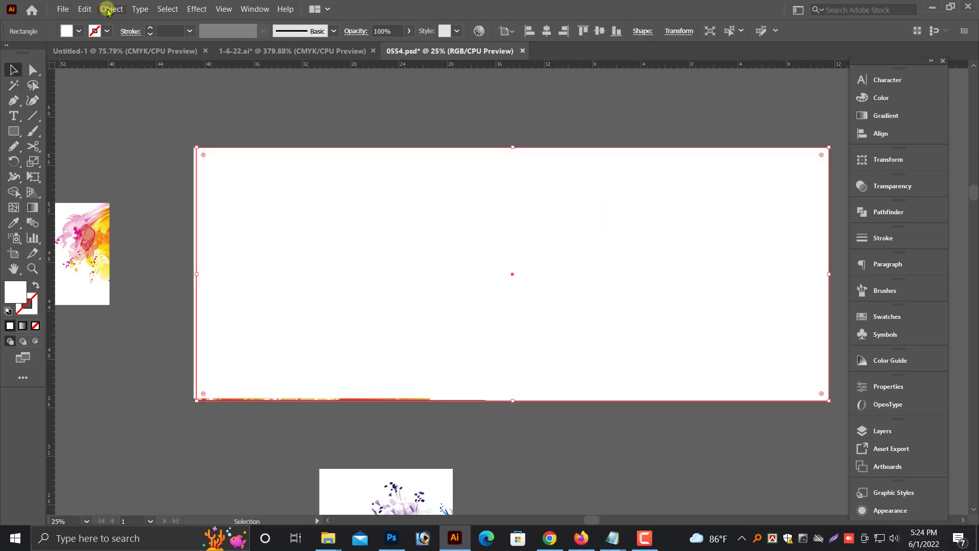
click(110, 10)
mouse_move(126, 87)
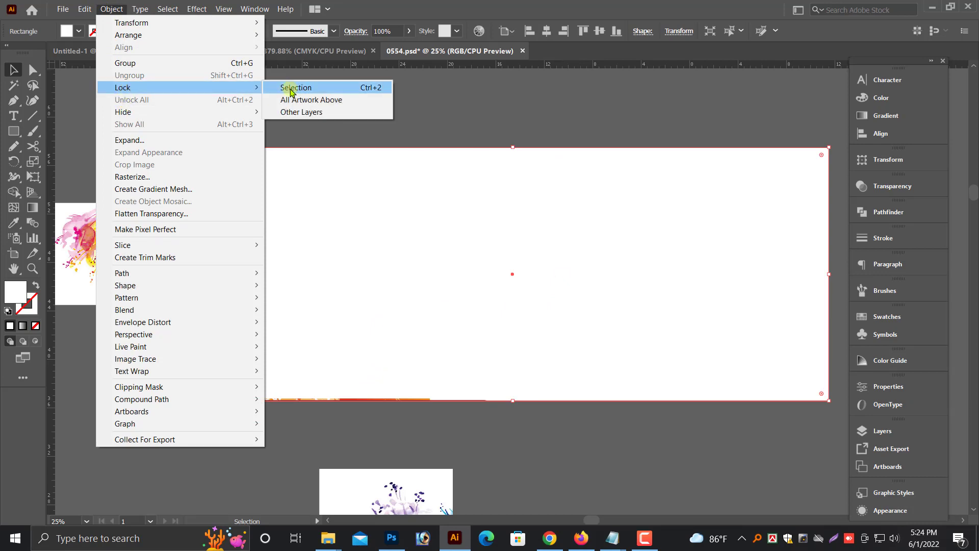
click(293, 91)
- Make a clipping mask from the jumping-figures image and the rectangle covering it
drag(262, 98, 280, 306)
right_click(279, 292)
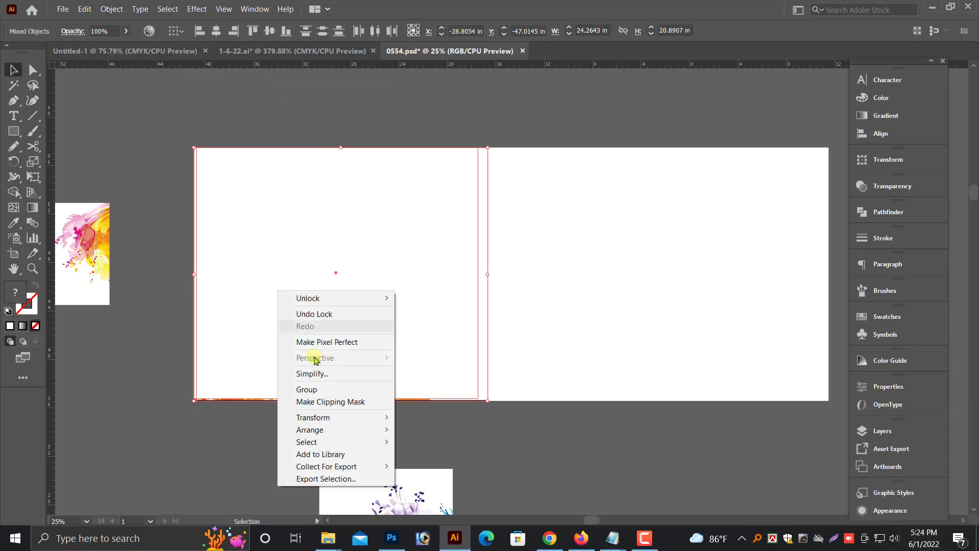
click(320, 402)
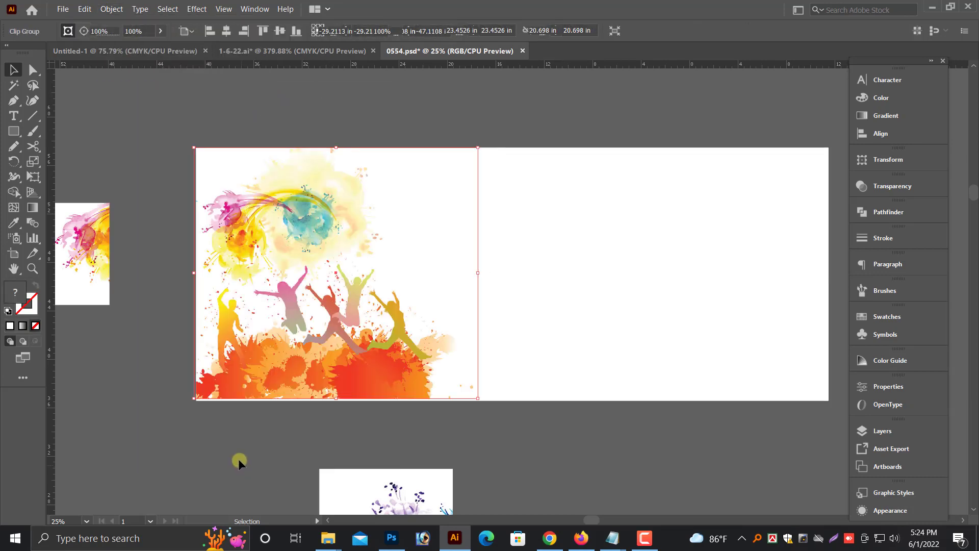
click(216, 408)
- Nudge the clipped jumping-figures image down to meet the bottom edge of the white background
drag(371, 394, 417, 415)
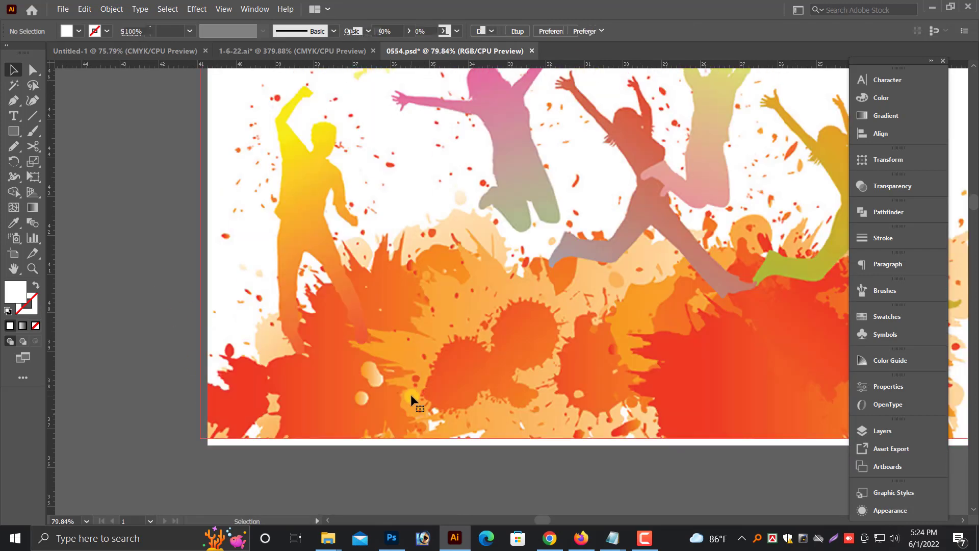
click(411, 393)
key(Down)
key(Down)
key(Down)
key(Down)
key(Down)
key(Down)
key(Down)
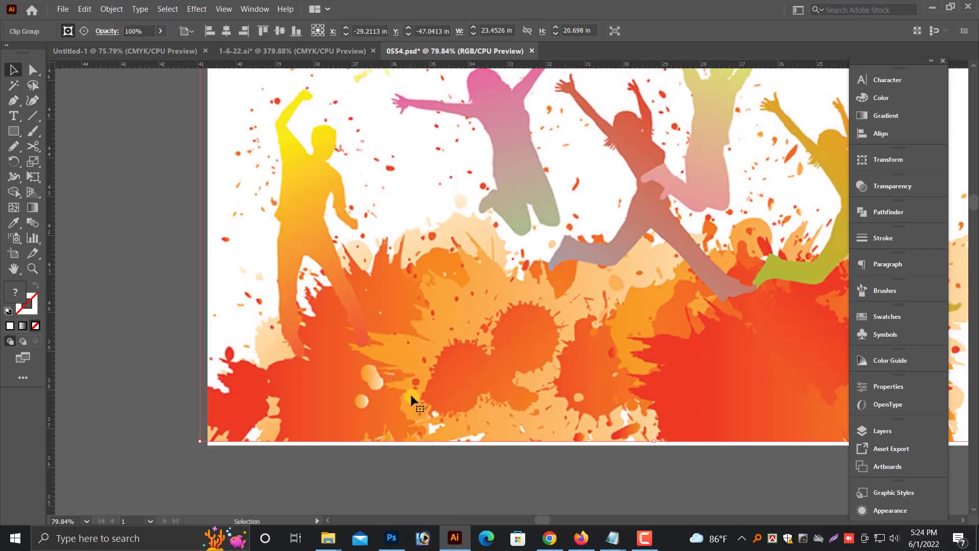
key(Down)
key(Down)
key(Down)
key(Down)
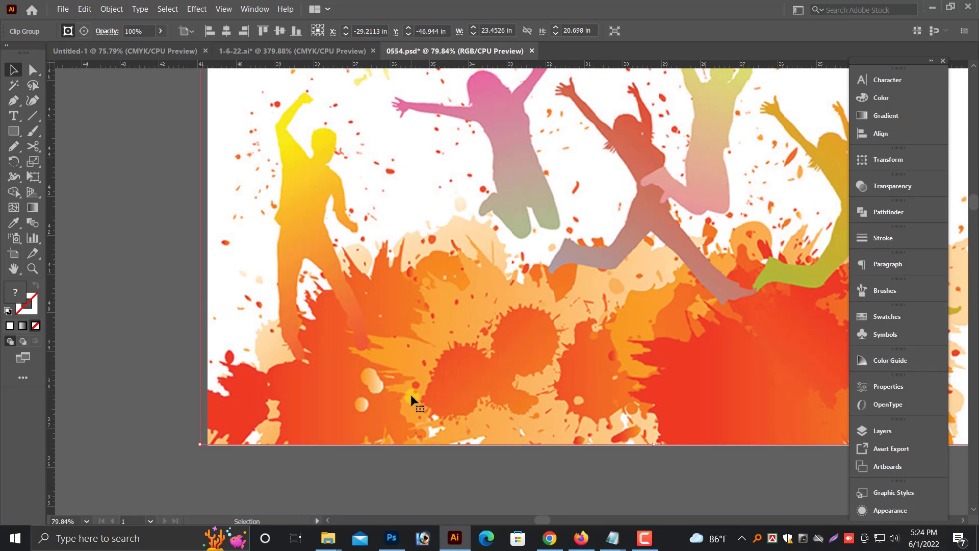
- Move the purple and orange splash image to the background's lower-right corner and bring it to the front
key(ctrl+minus)
key(ctrl+minus)
key(ctrl+minus)
key(ctrl+minus)
key(ctrl+minus)
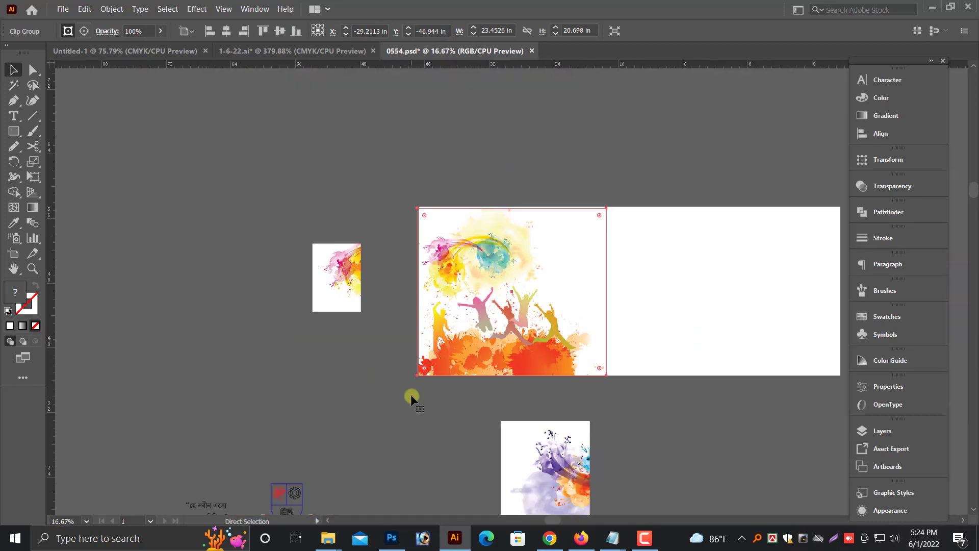
click(270, 342)
drag(421, 429, 666, 293)
right_click(668, 279)
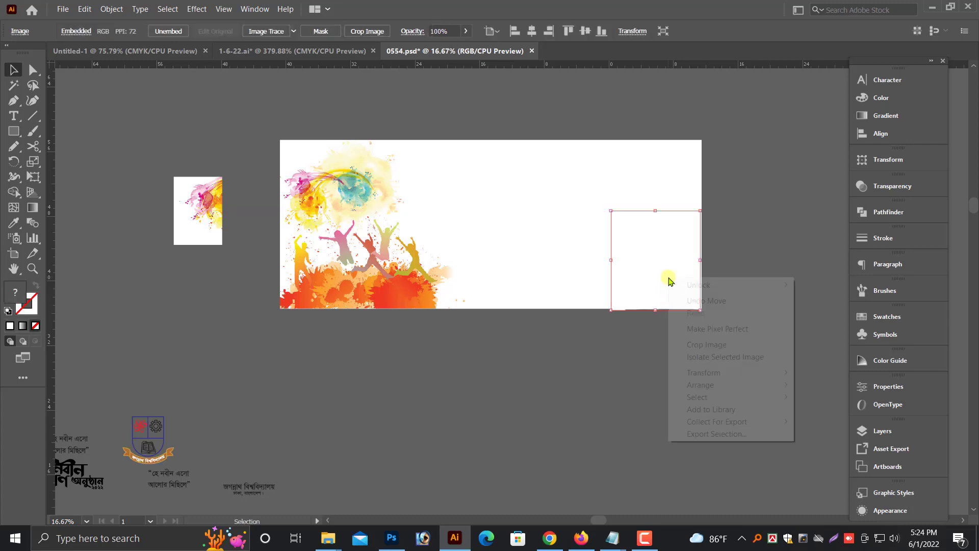
mouse_move(705, 386)
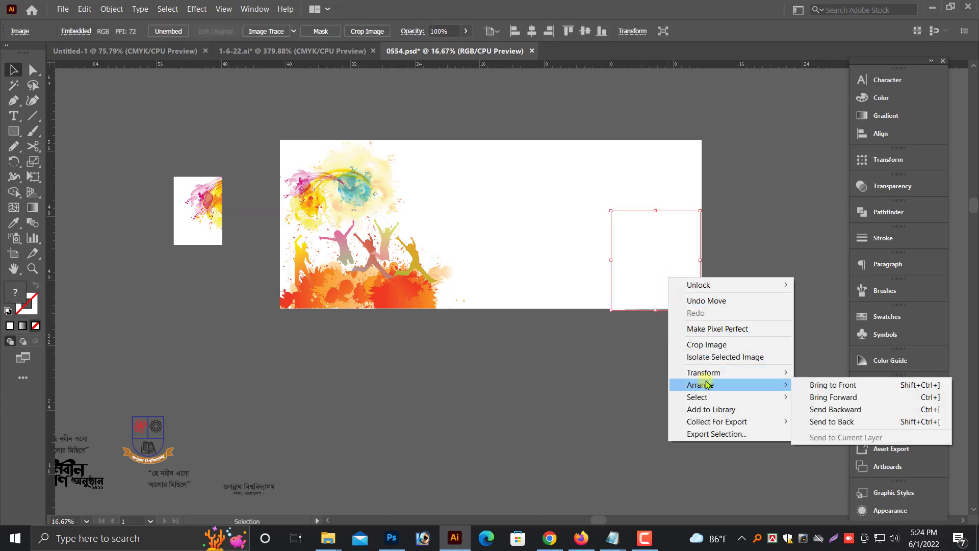
click(816, 385)
click(734, 398)
- Draw a rectangle over the purple and orange splash image, ending just above the black strip along its lower edge
drag(751, 291, 751, 293)
scroll(632, 317, down, 3)
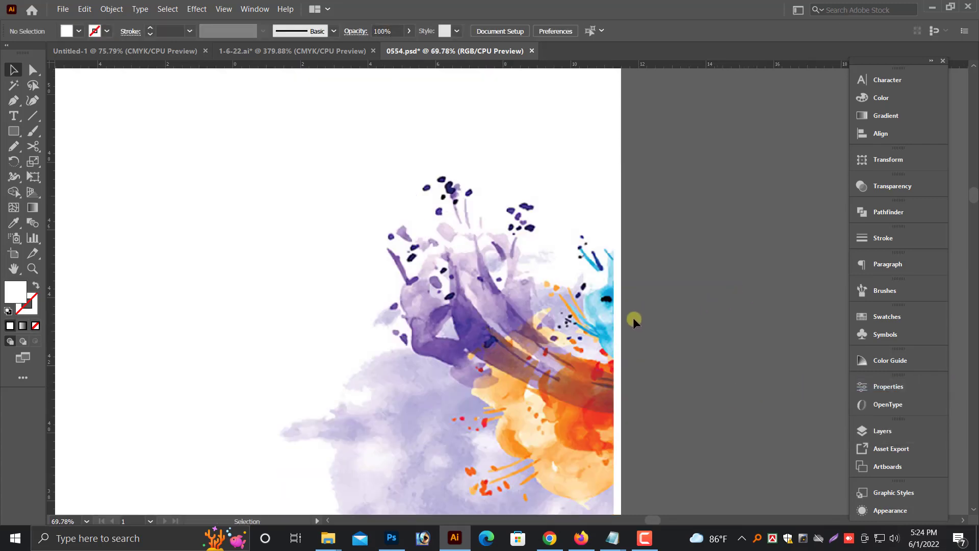
drag(576, 352, 577, 349)
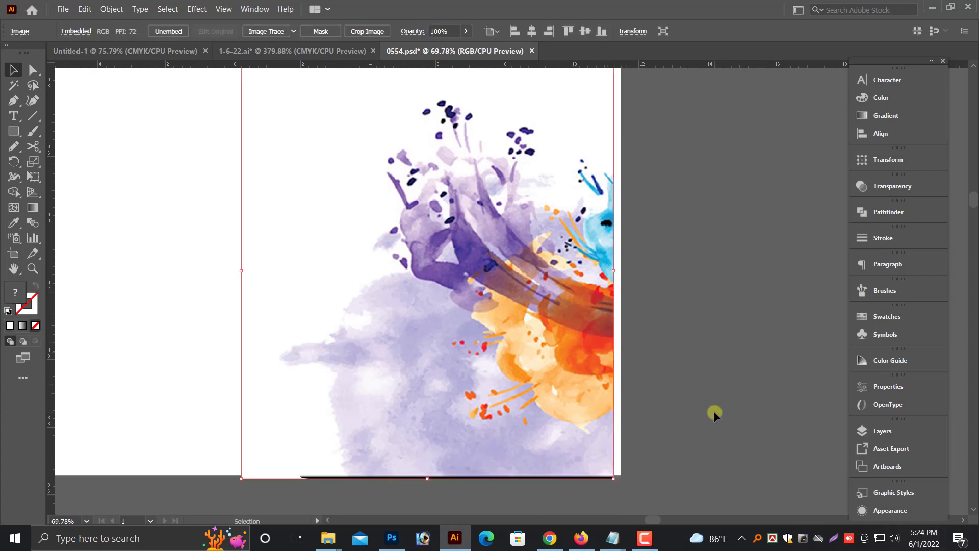
scroll(665, 373, up, 2)
click(14, 131)
scroll(289, 120, down, 2)
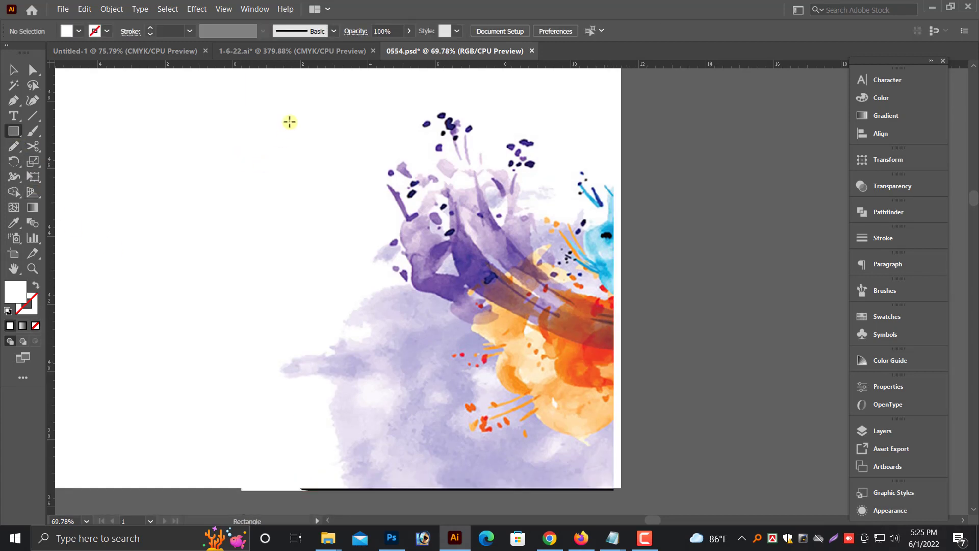
drag(241, 72, 613, 484)
click(13, 71)
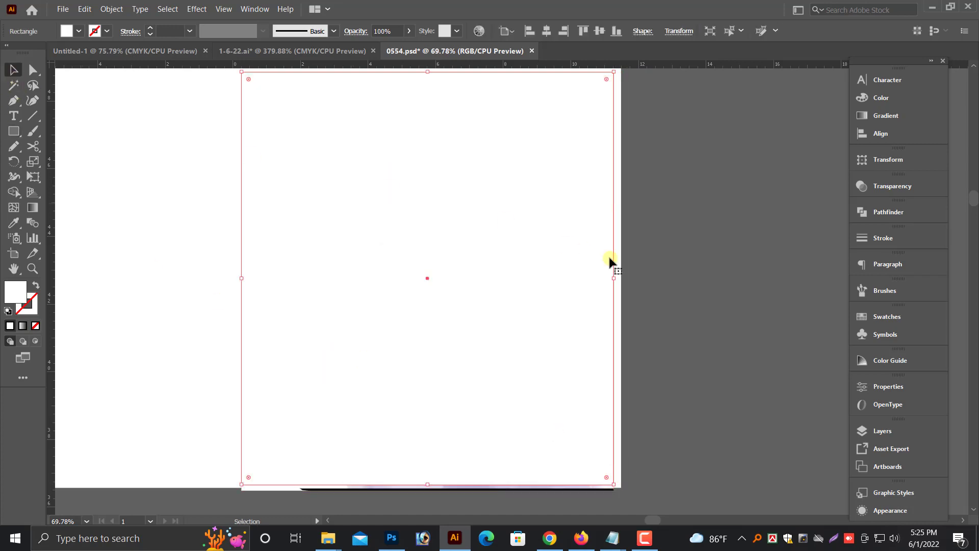
- Make a clipping mask from the purple and orange splash image and the rectangle covering it
drag(676, 238, 422, 397)
right_click(437, 347)
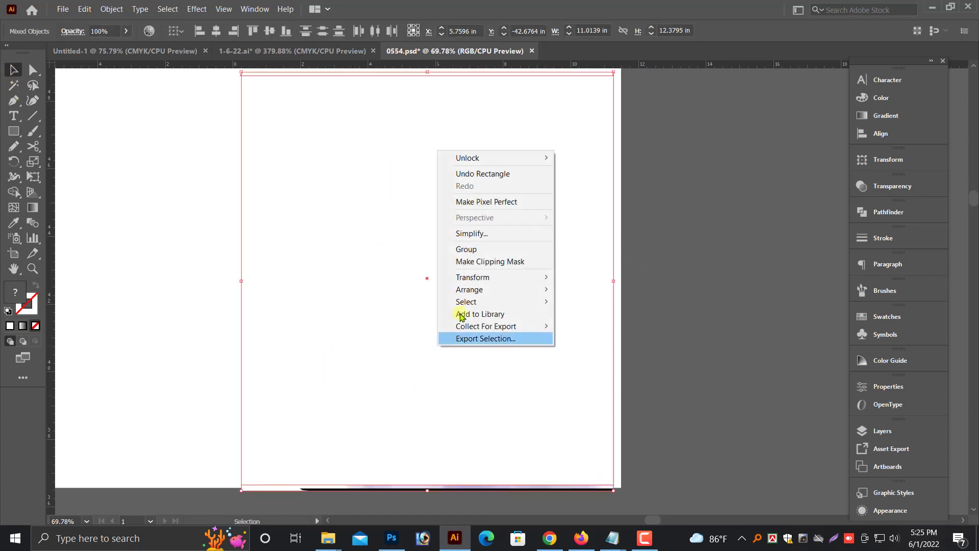
click(490, 261)
click(690, 320)
- Nudge the clipped purple and orange splash image right to meet the white background's right edge
drag(568, 390, 572, 389)
key(Right)
key(Right)
key(Right)
key(Right)
key(Right)
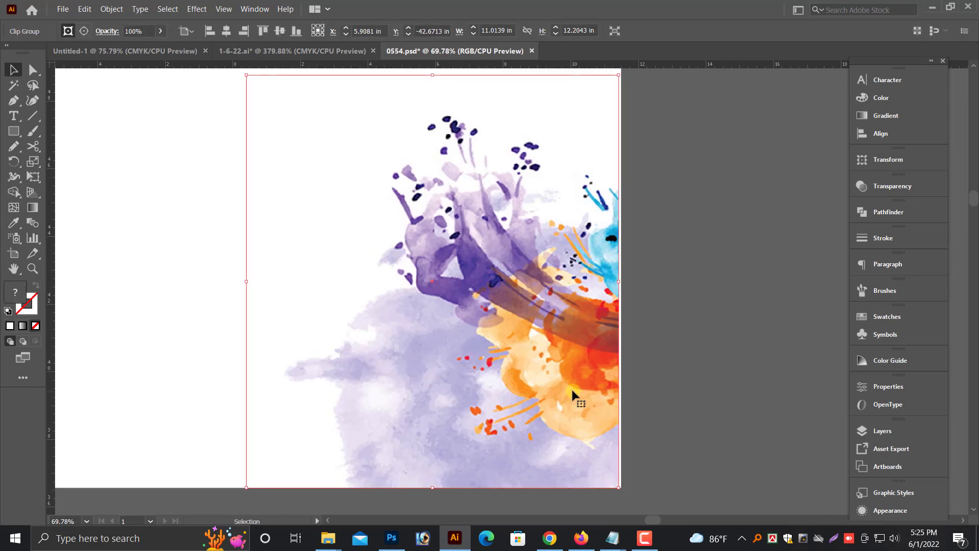
scroll(571, 393, down, 6)
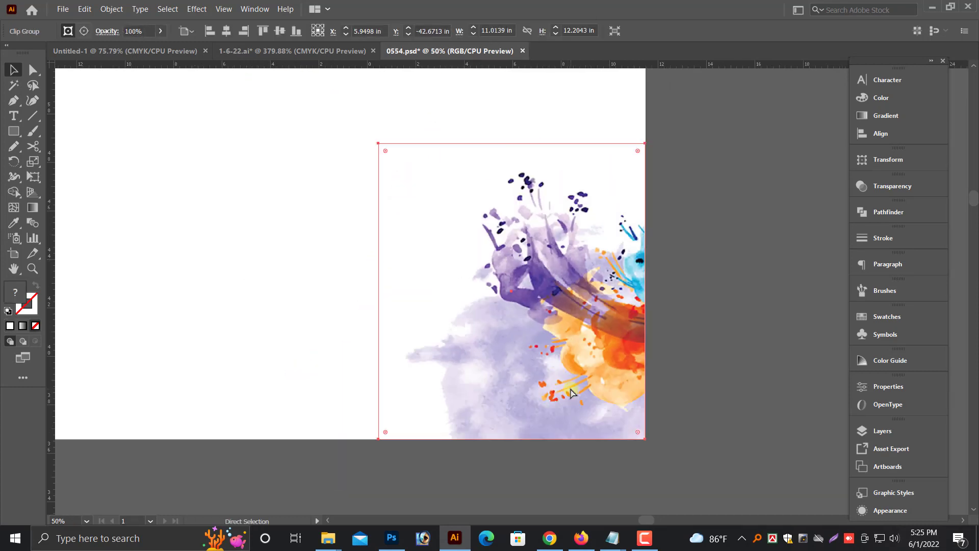
- Move the pink and yellow splash image to the white background's upper-right corner and bring it to the front
click(208, 303)
drag(173, 262, 521, 227)
click(591, 234)
drag(515, 177, 627, 244)
drag(232, 198, 312, 240)
right_click(312, 240)
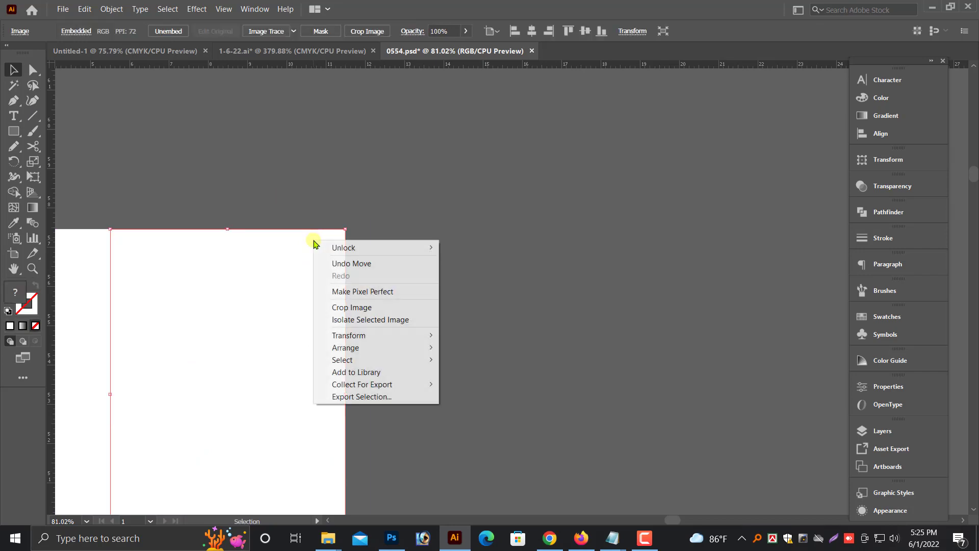
mouse_move(347, 349)
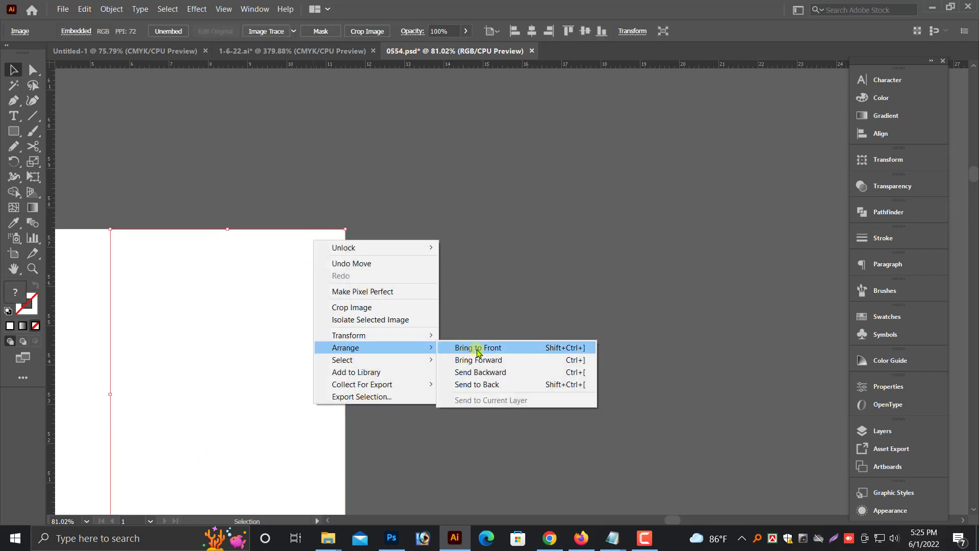
click(474, 347)
scroll(470, 344, down, 1)
key(ctrl+minus)
scroll(470, 345, down, 3)
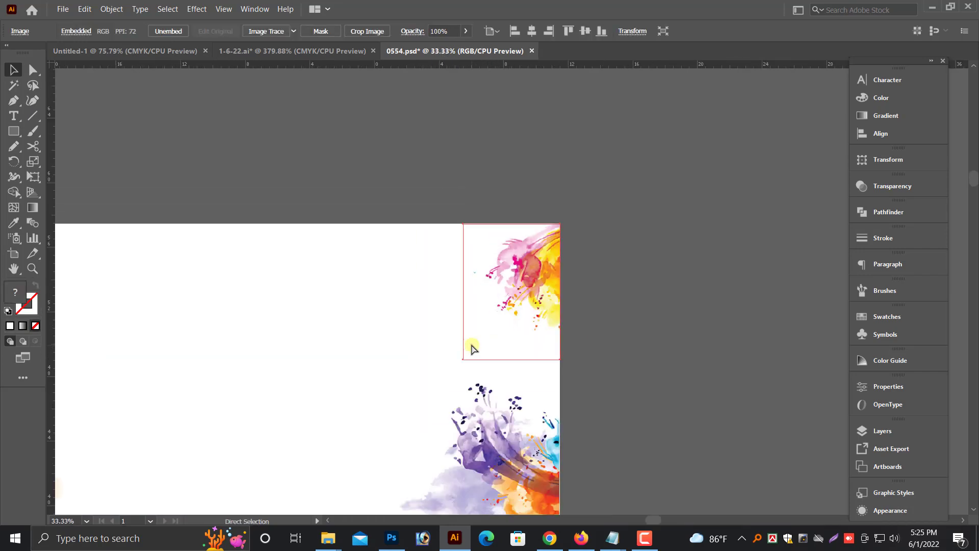
click(448, 130)
scroll(448, 130, down, 2)
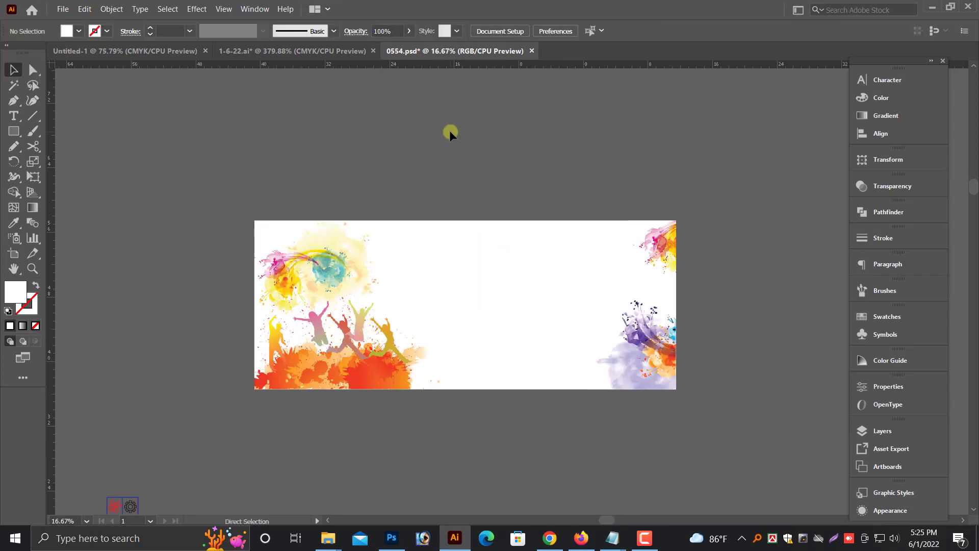
- Move the black Bengali title lettering and the slogan over it to the empty area above the banner
scroll(384, 236, down, 2)
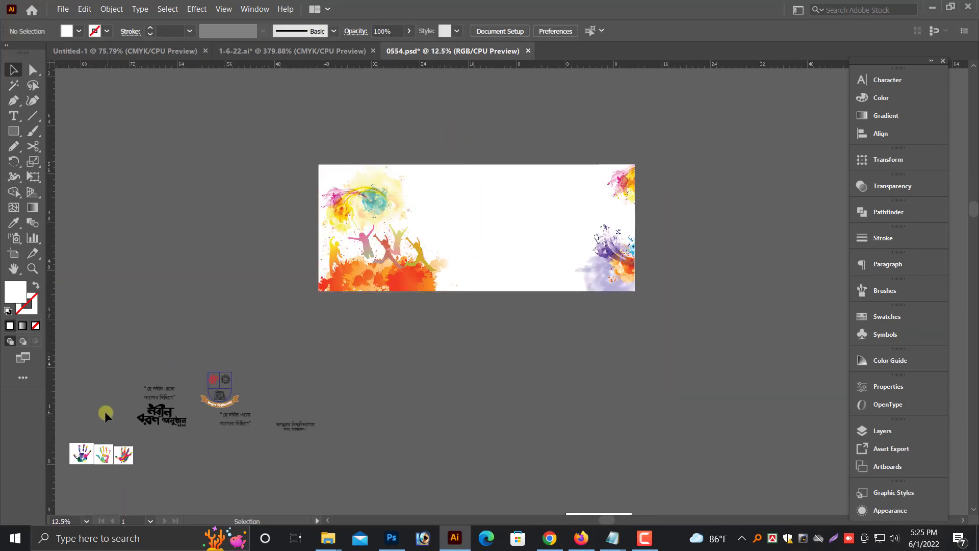
drag(163, 408, 516, 123)
click(599, 125)
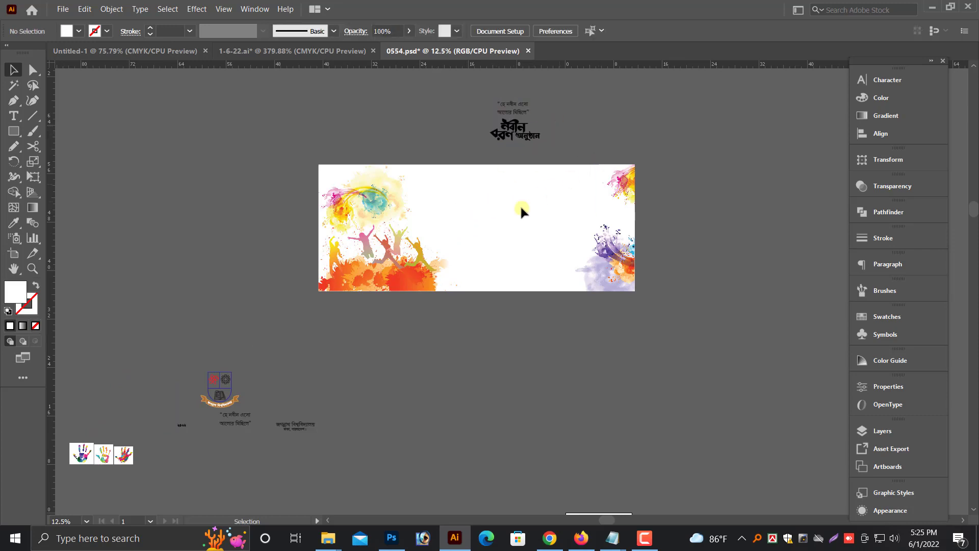
- Set the font of the two-line slogan above the title lettering to Lima Bosonto Bijoy52
drag(643, 151, 643, 150)
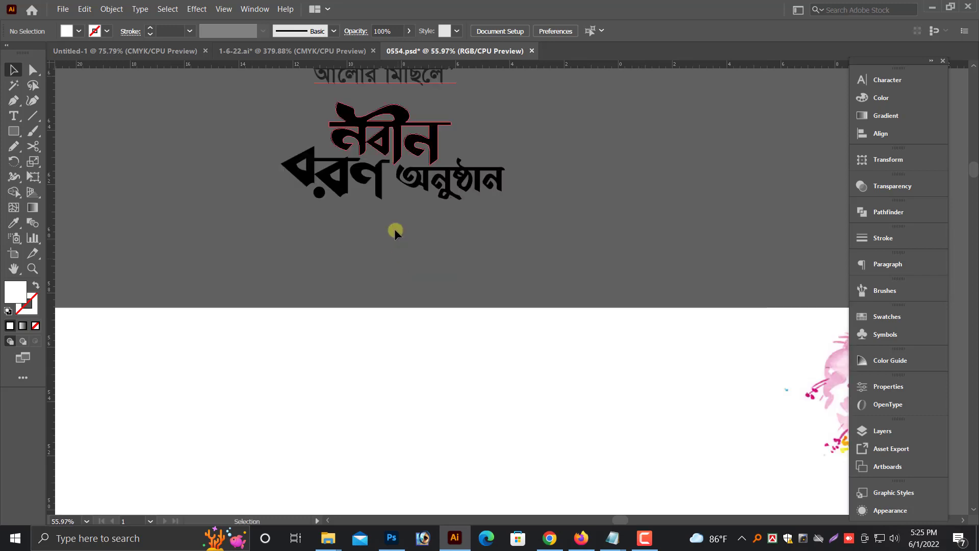
scroll(400, 243, up, 3)
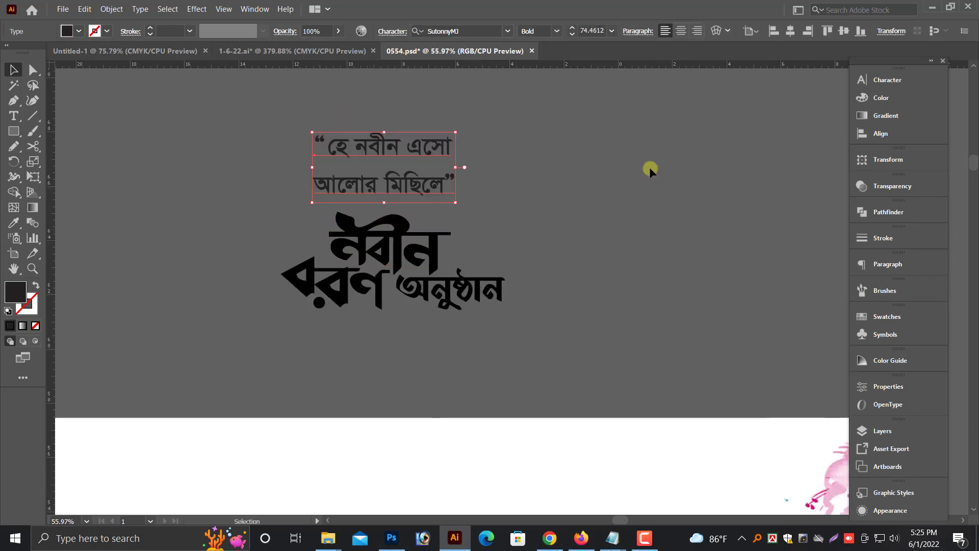
click(900, 80)
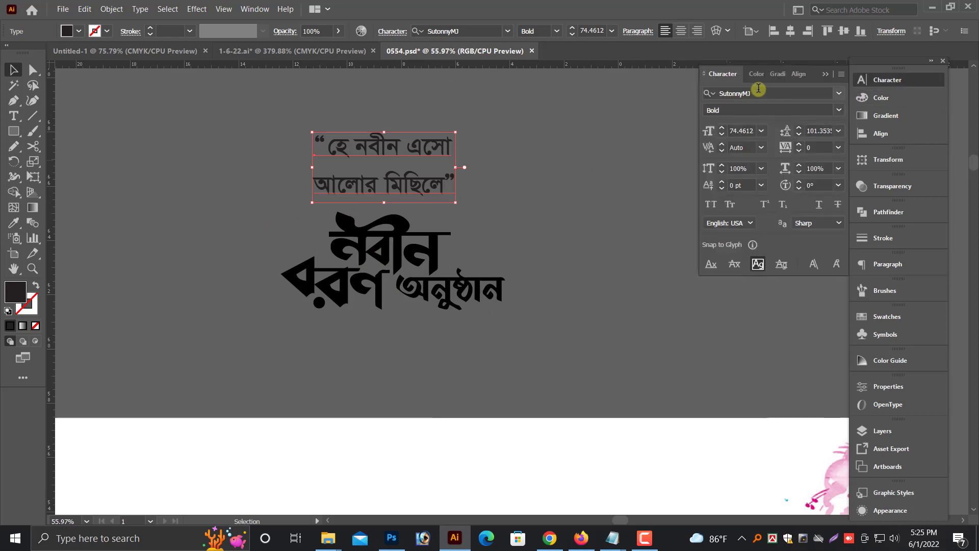
click(758, 92)
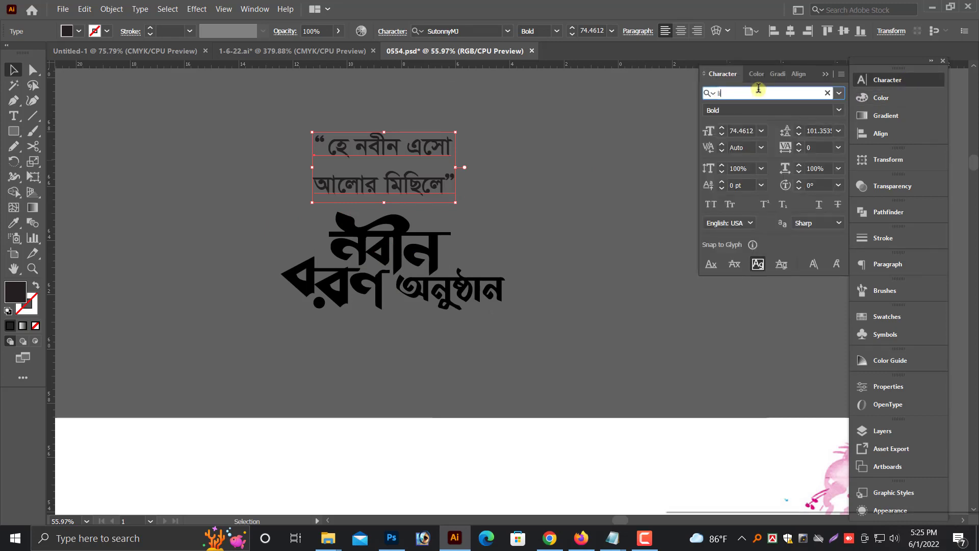
text(lim)
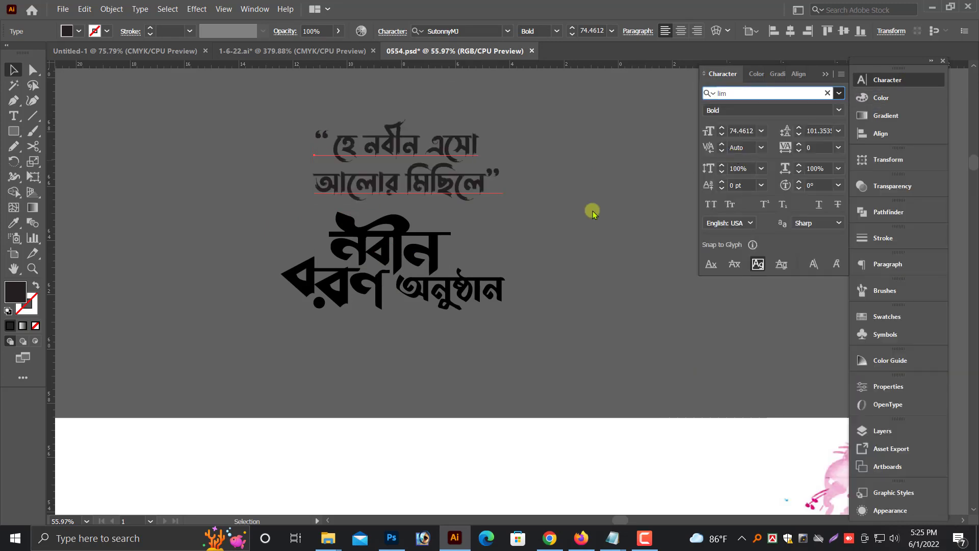
key(Return)
scroll(340, 223, up, 1)
scroll(320, 209, down, 1)
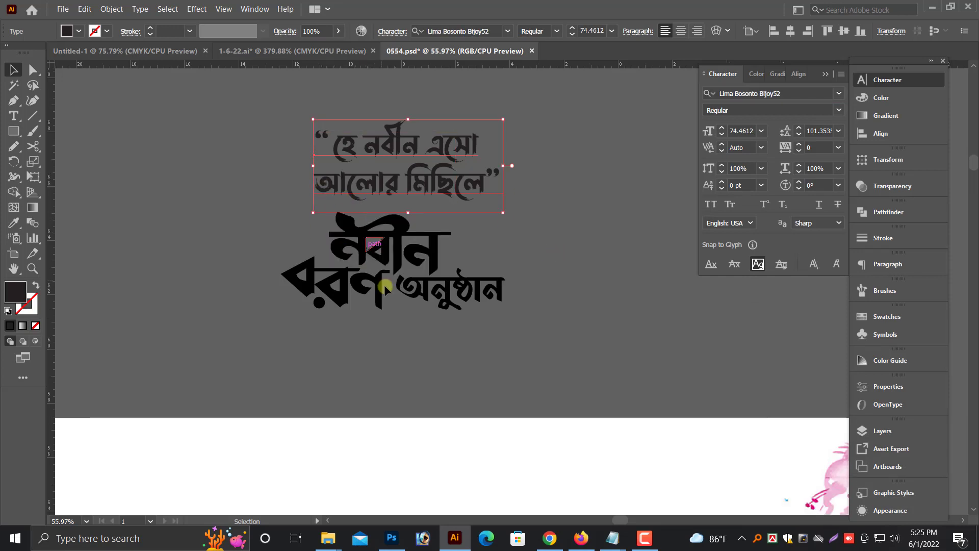
- Fill the title word নবীন with a white-to-black radial gradient
click(390, 263)
drag(284, 180, 596, 305)
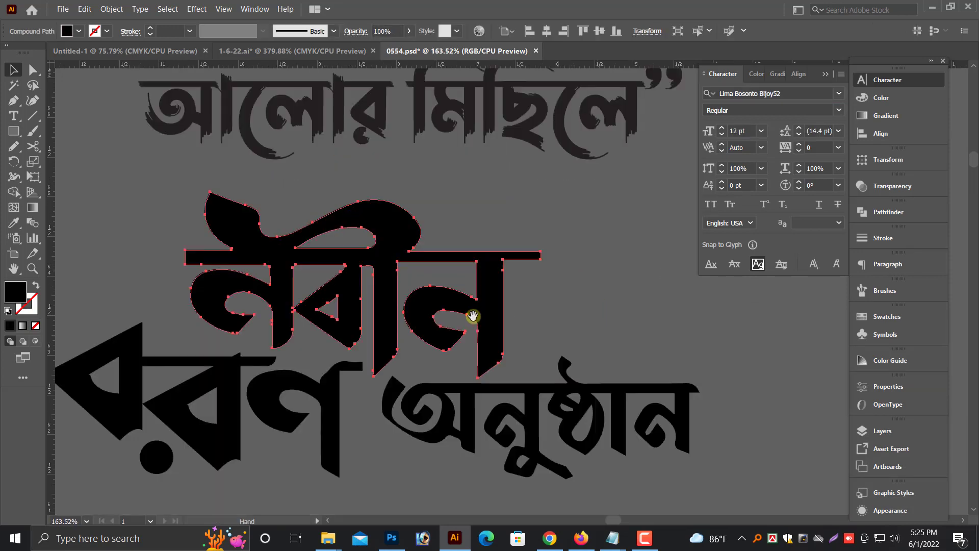
drag(472, 316, 535, 340)
click(575, 244)
click(439, 293)
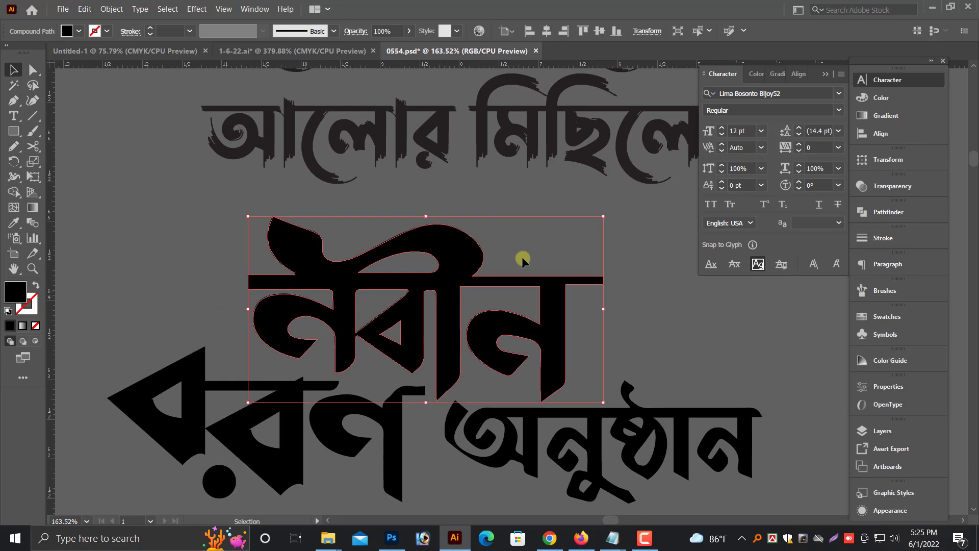
scroll(520, 258, up, 1)
click(887, 116)
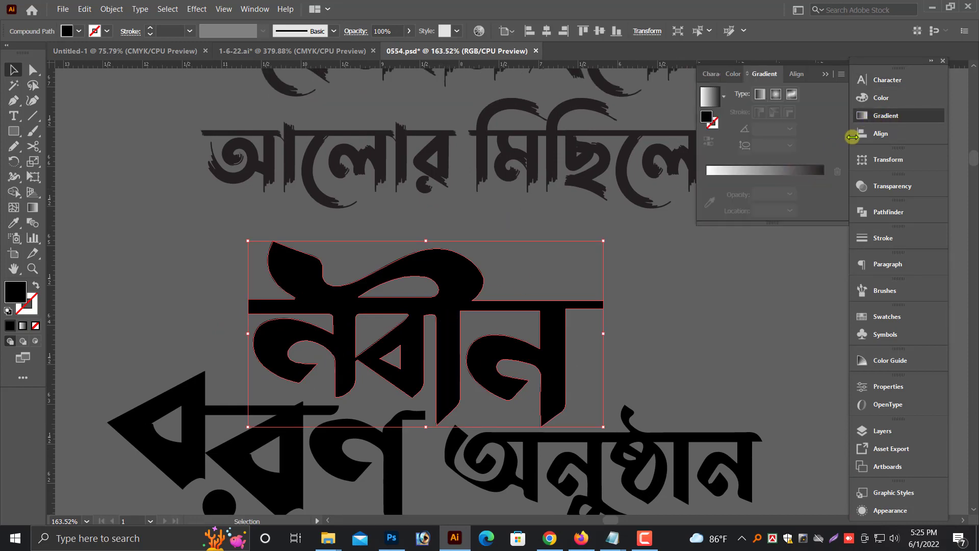
click(759, 95)
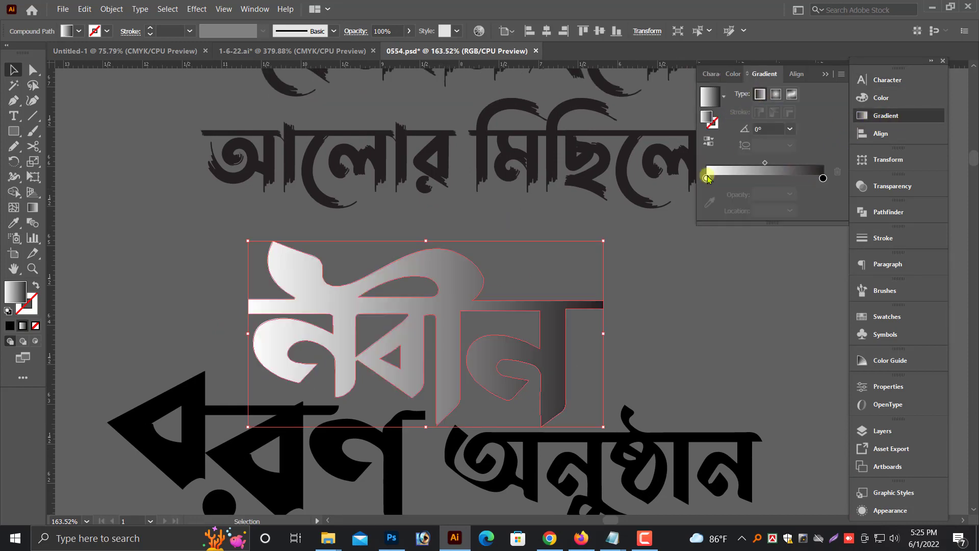
scroll(673, 236, down, 1)
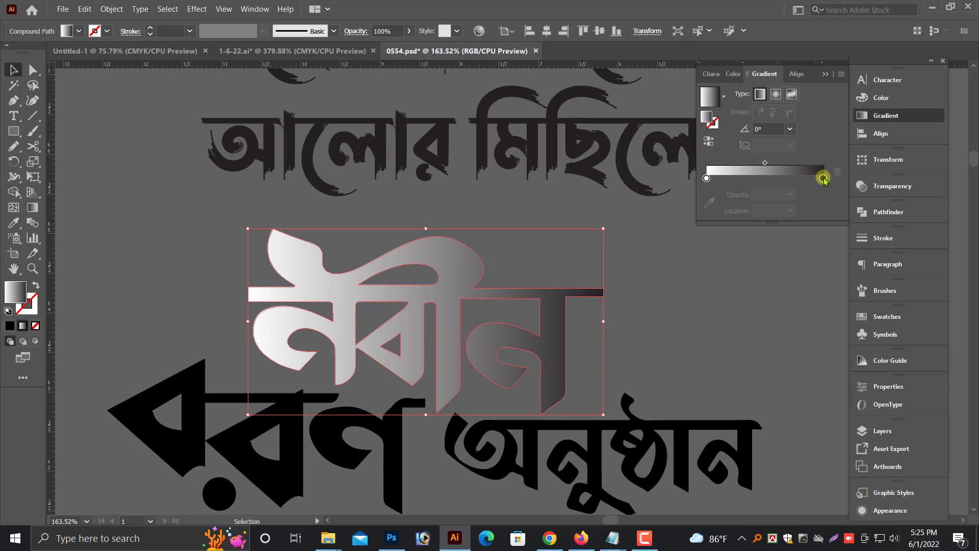
click(774, 95)
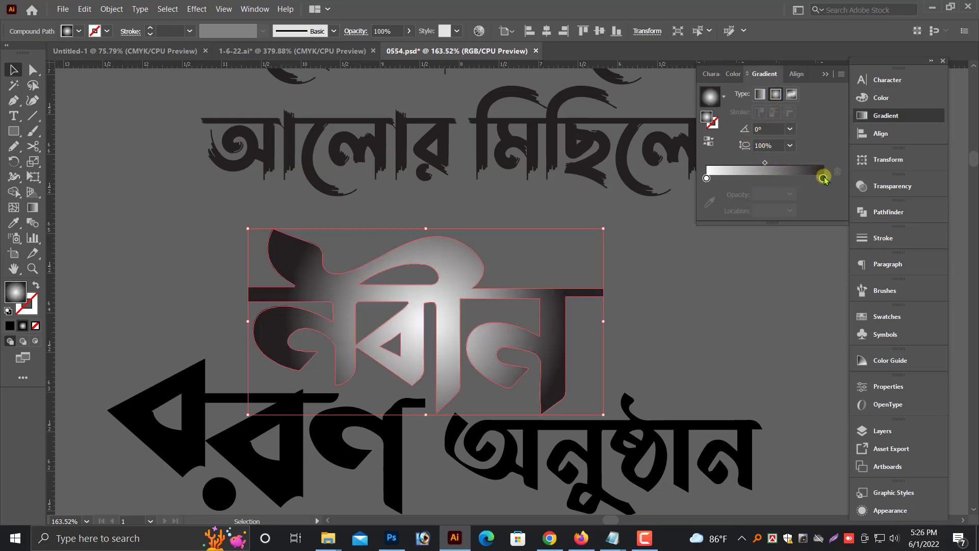
- Switch the gradient's black end stop to RGB colour and set it to red F00000
click(876, 96)
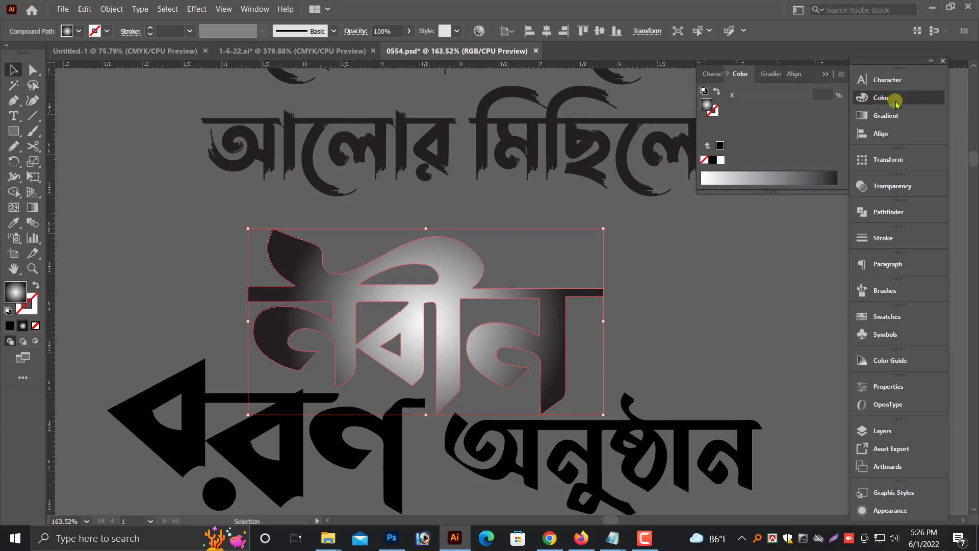
click(885, 115)
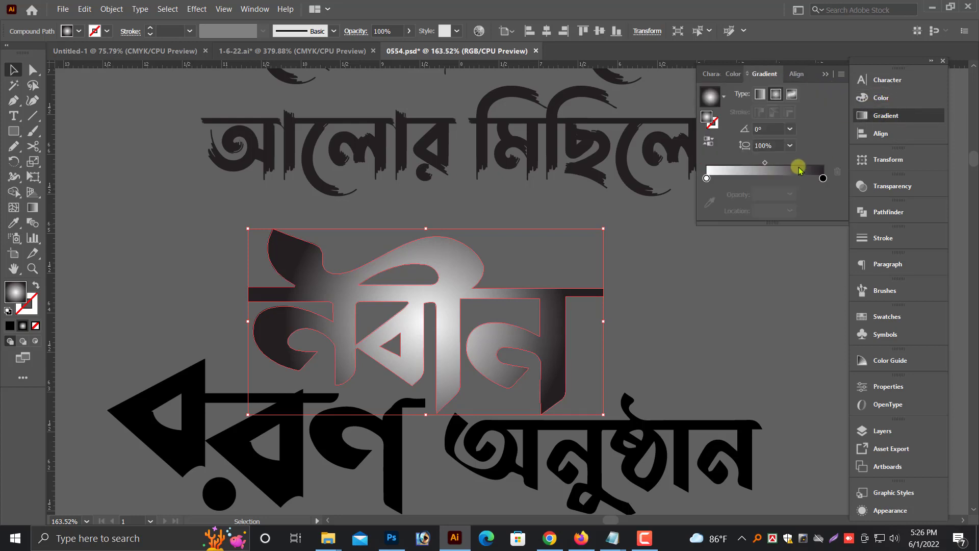
click(823, 179)
click(882, 98)
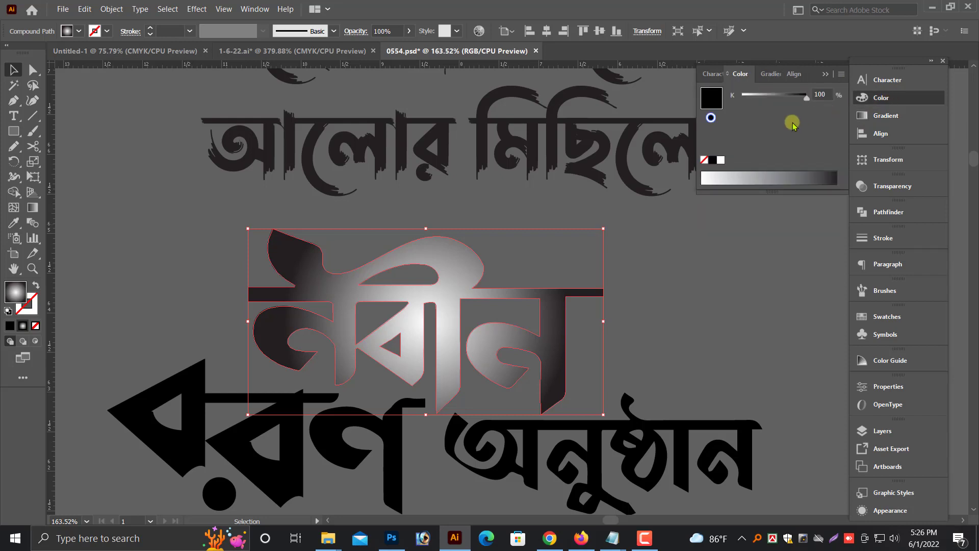
click(841, 75)
click(867, 105)
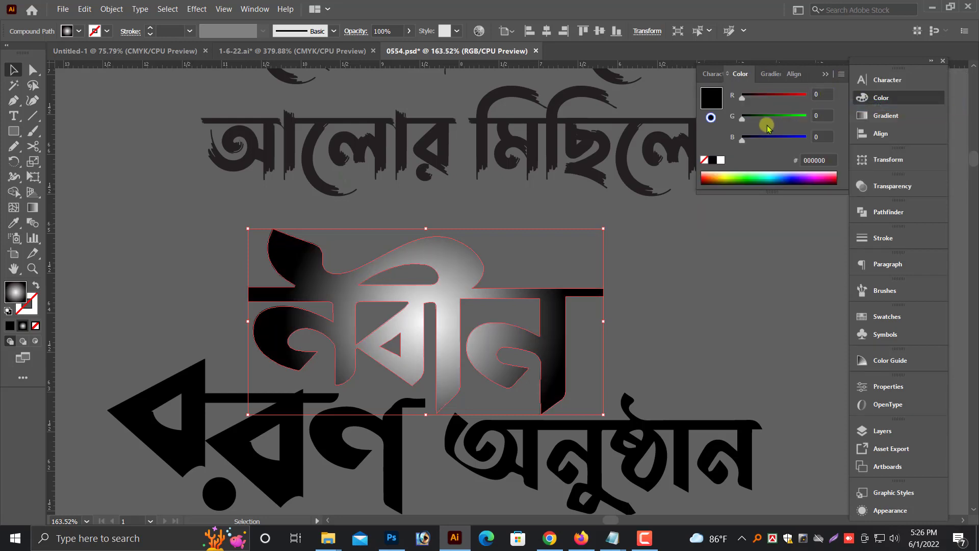
click(763, 97)
drag(793, 98, 804, 98)
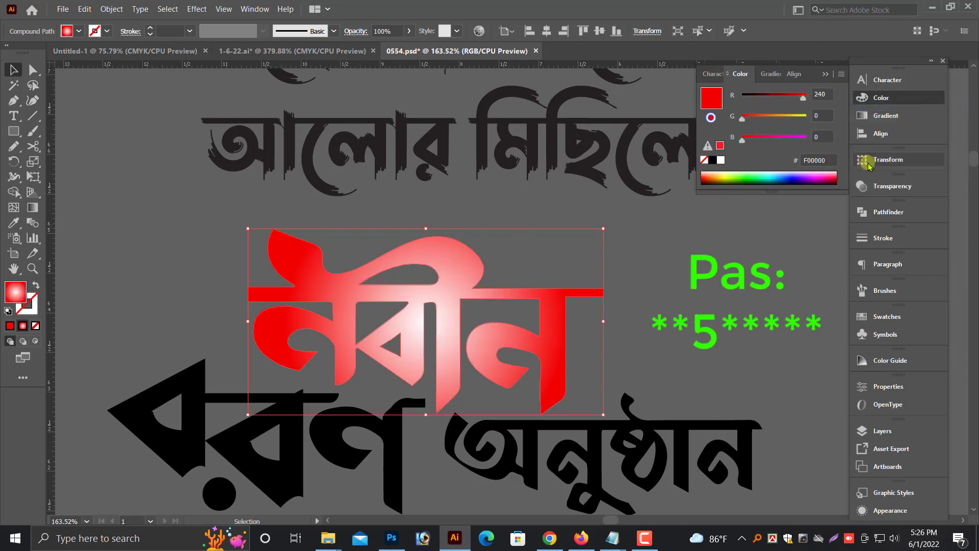
- Switch the white end stop of the নবীন gradient to RGB colour and set it to dark red 940000
click(877, 115)
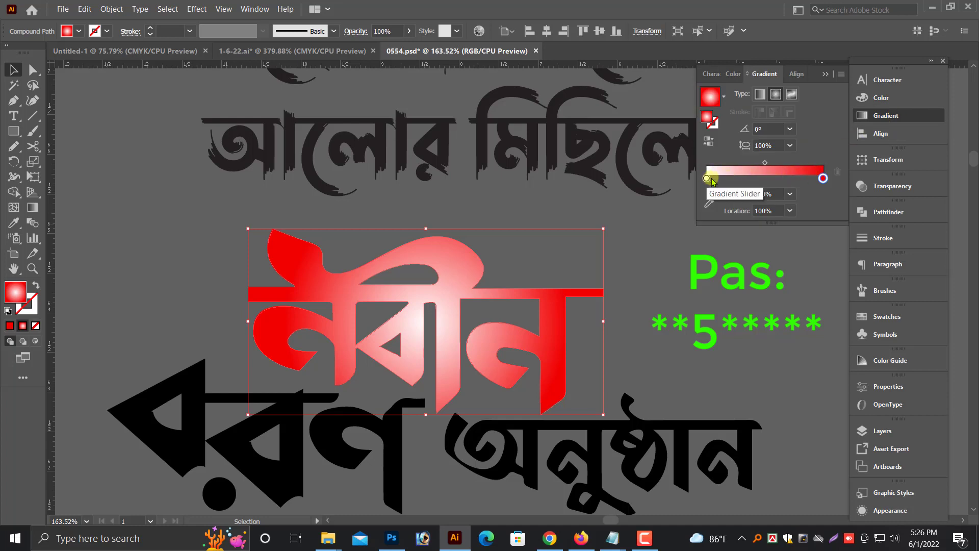
click(726, 179)
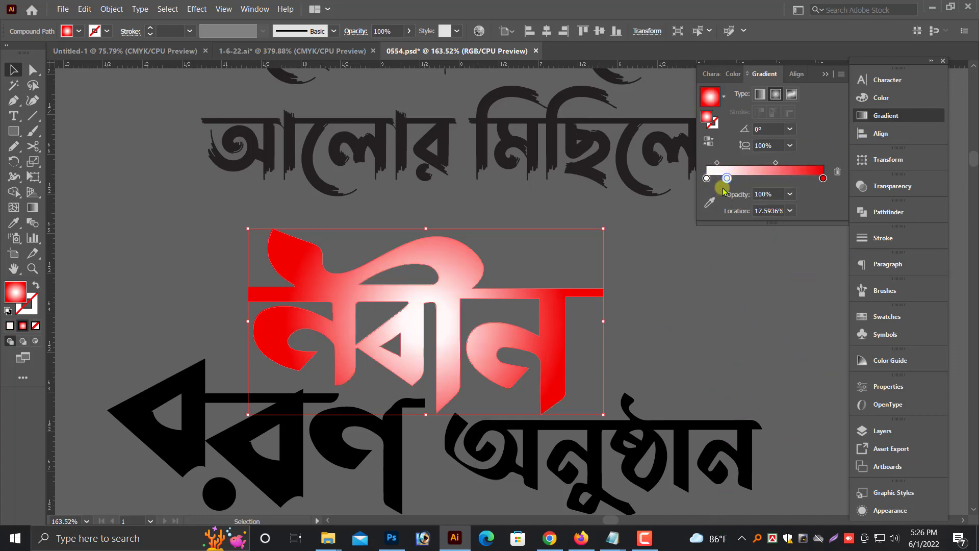
key(Delete)
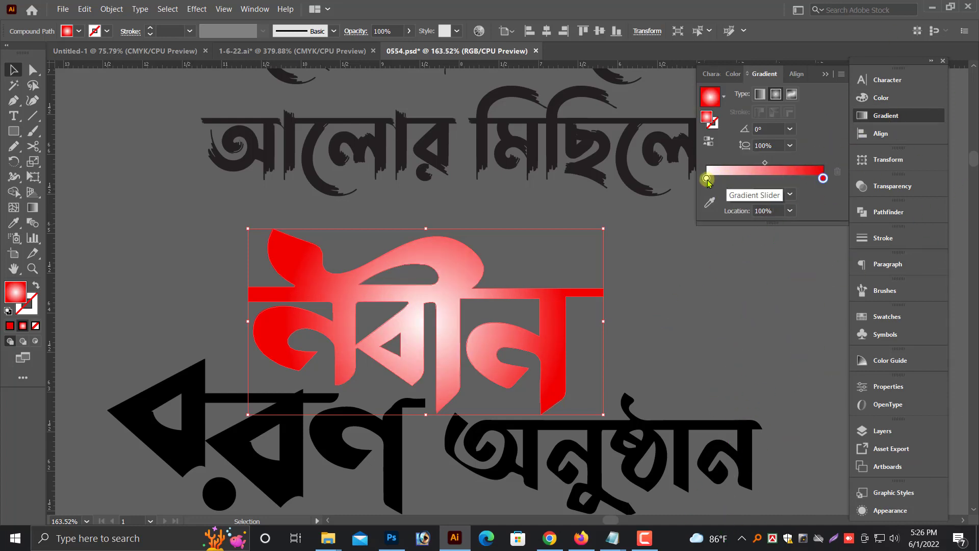
click(885, 97)
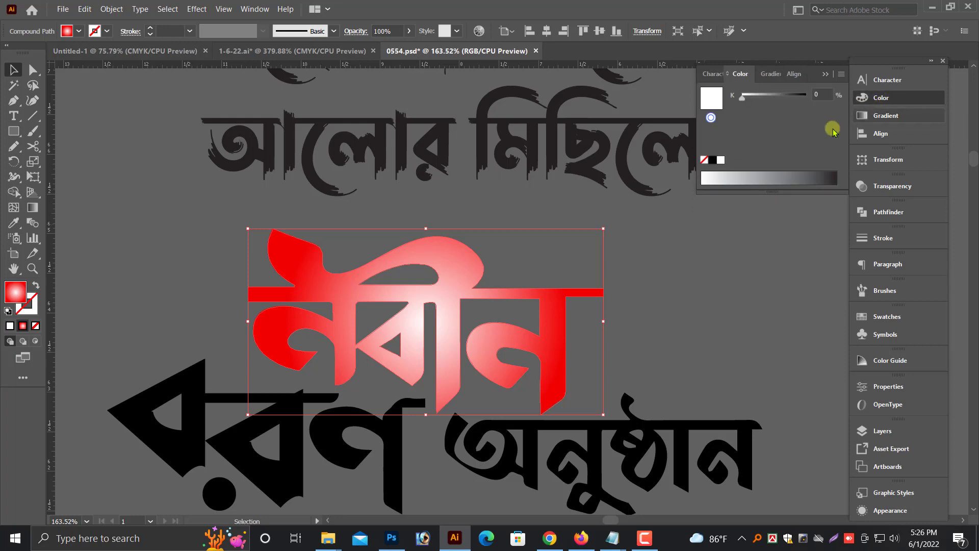
click(841, 75)
click(871, 107)
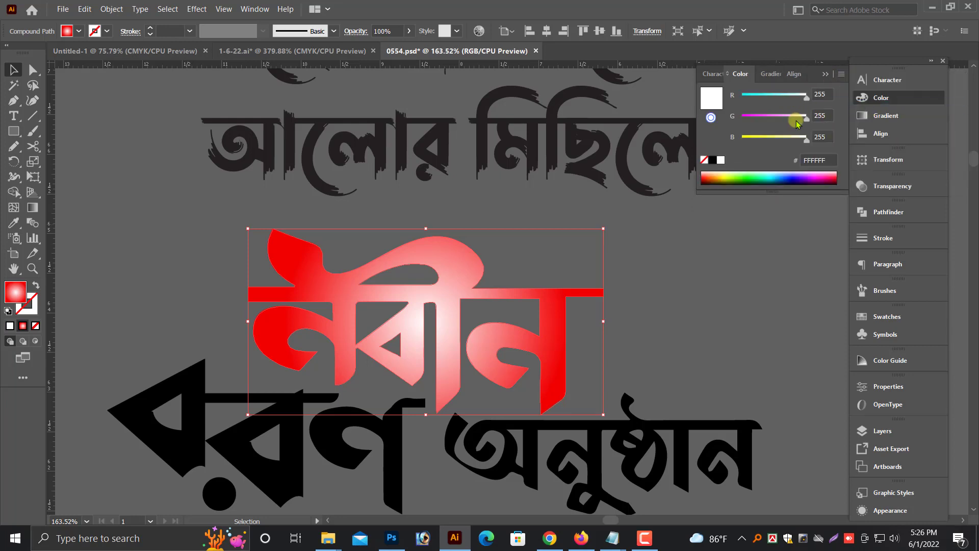
drag(795, 118, 699, 122)
drag(764, 135, 705, 138)
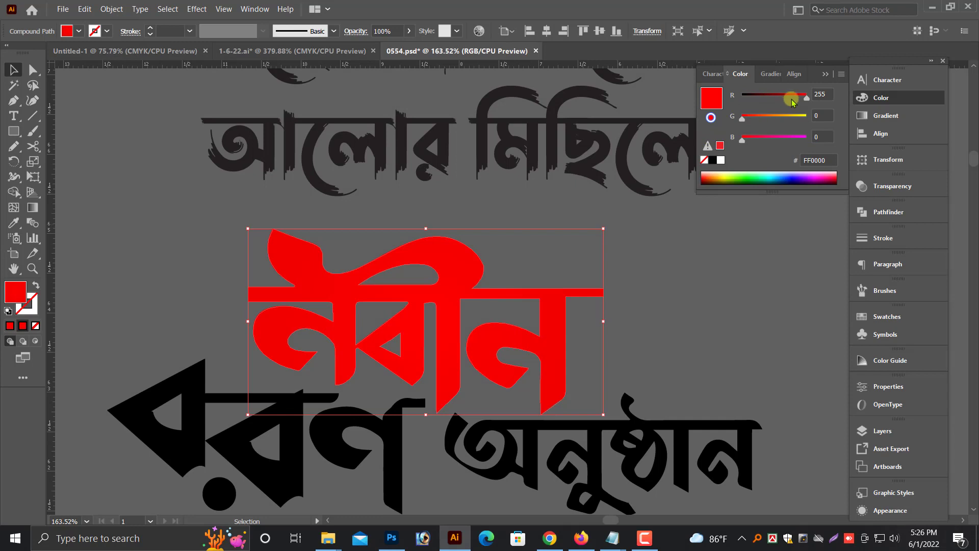
drag(792, 101, 784, 99)
click(701, 236)
scroll(716, 277, down, 2)
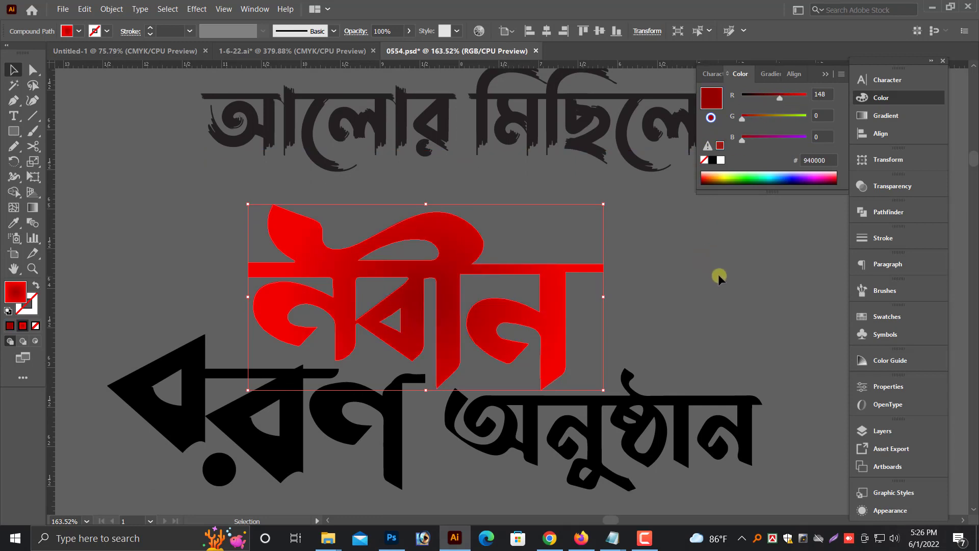
- Switch the fill of the word বরণ to RGB colour and set it to dark green 005C05
click(346, 367)
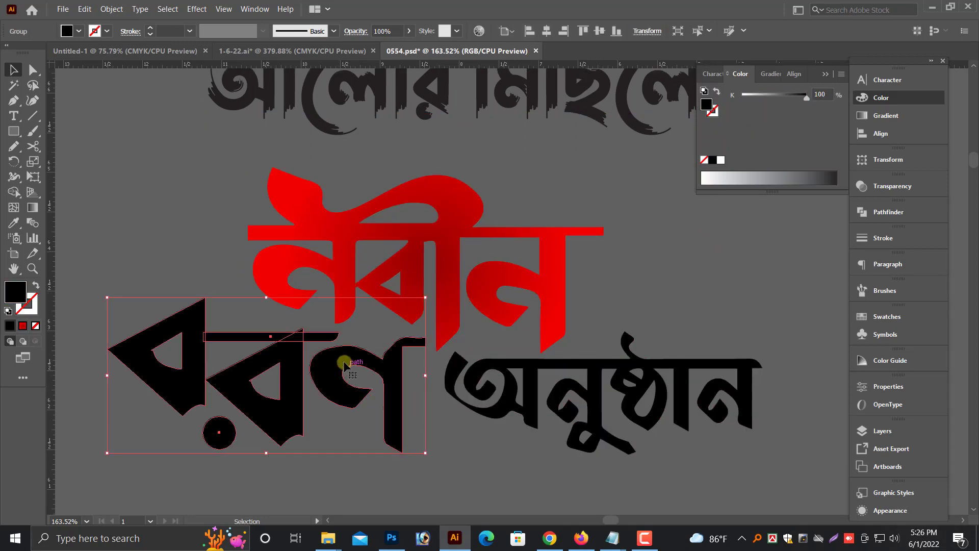
click(841, 75)
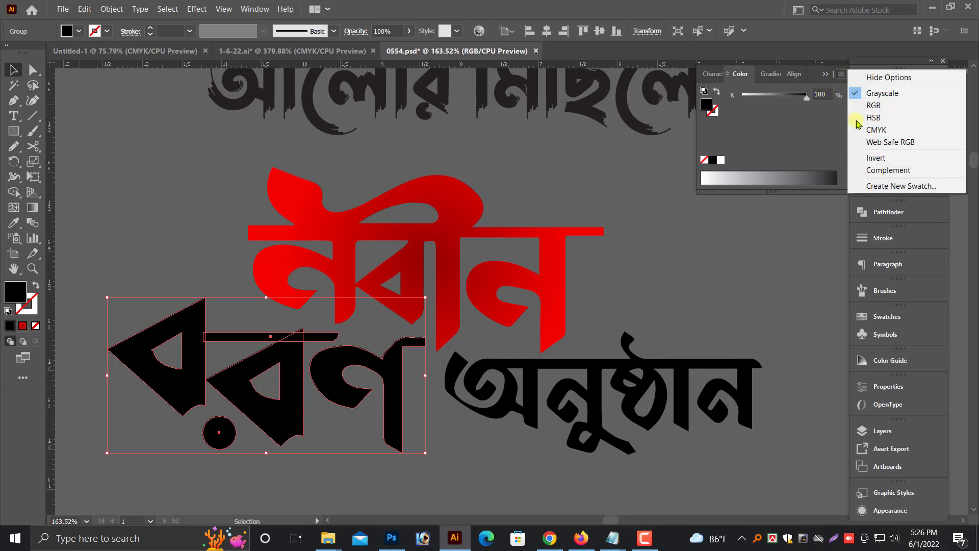
click(871, 107)
drag(762, 117, 769, 116)
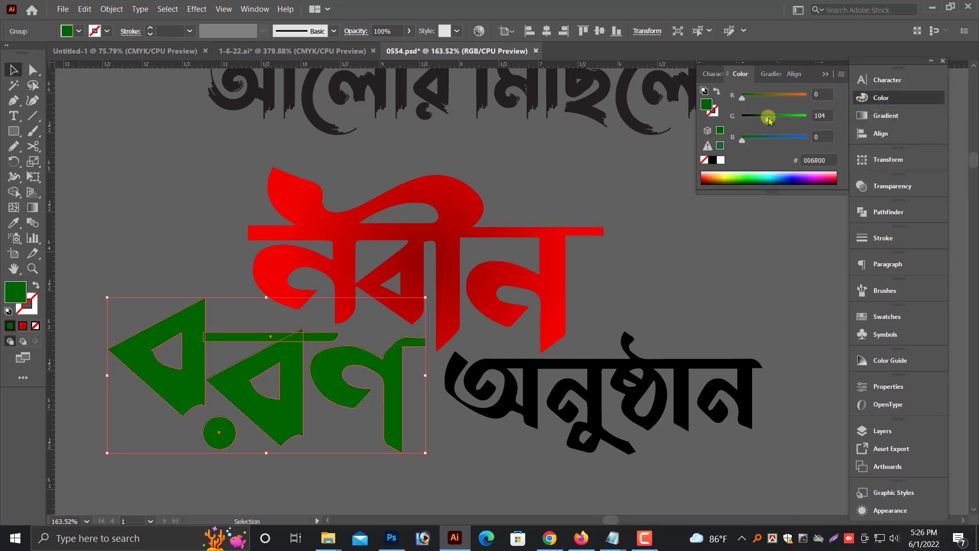
click(743, 140)
click(419, 452)
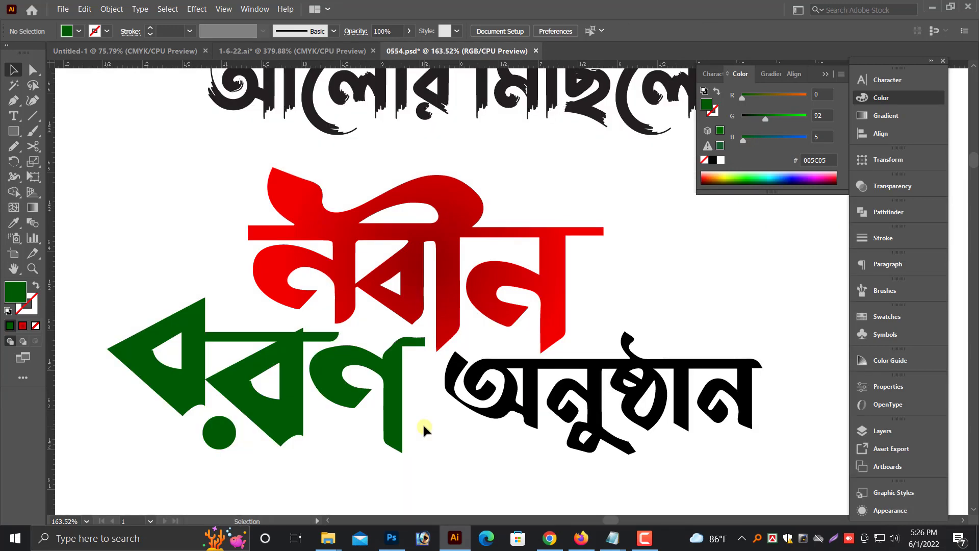
click(276, 408)
scroll(503, 399, down, 1)
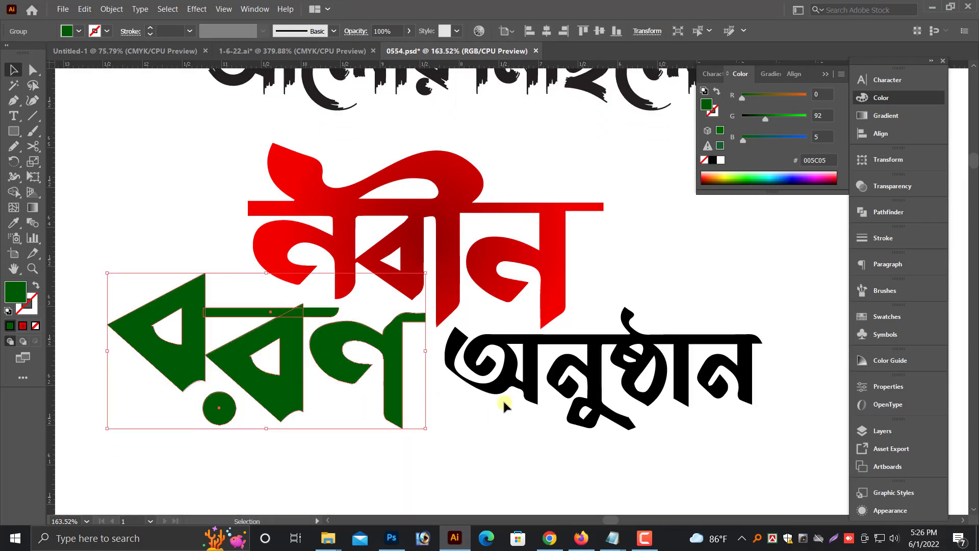
- Move the year lettering ২০২২ from the spare artwork below the banner up beside the title lettering
click(502, 399)
click(530, 375)
key(ctrl+minus)
key(ctrl+minus)
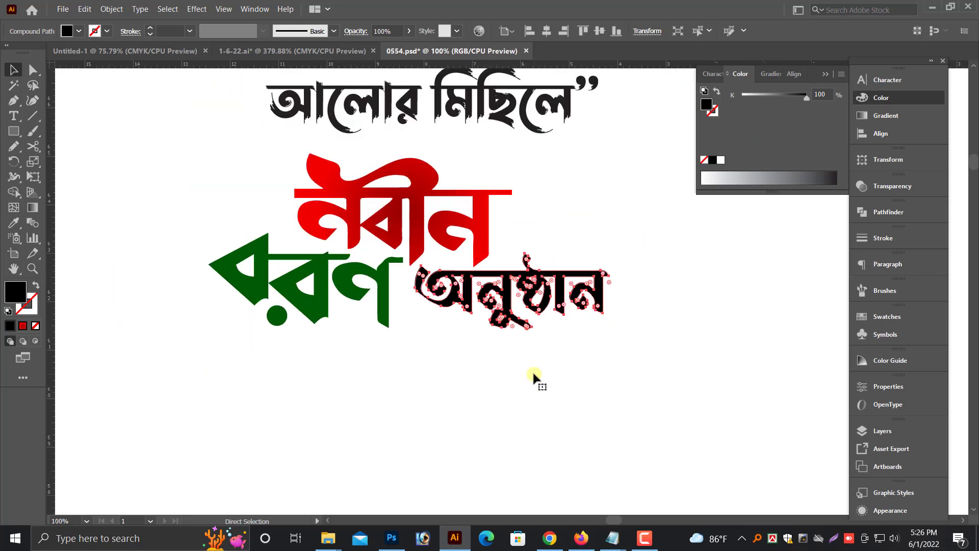
click(560, 342)
scroll(557, 357, down, 2)
key(ctrl+minus)
key(ctrl+minus)
key(ctrl+minus)
key(ctrl+minus)
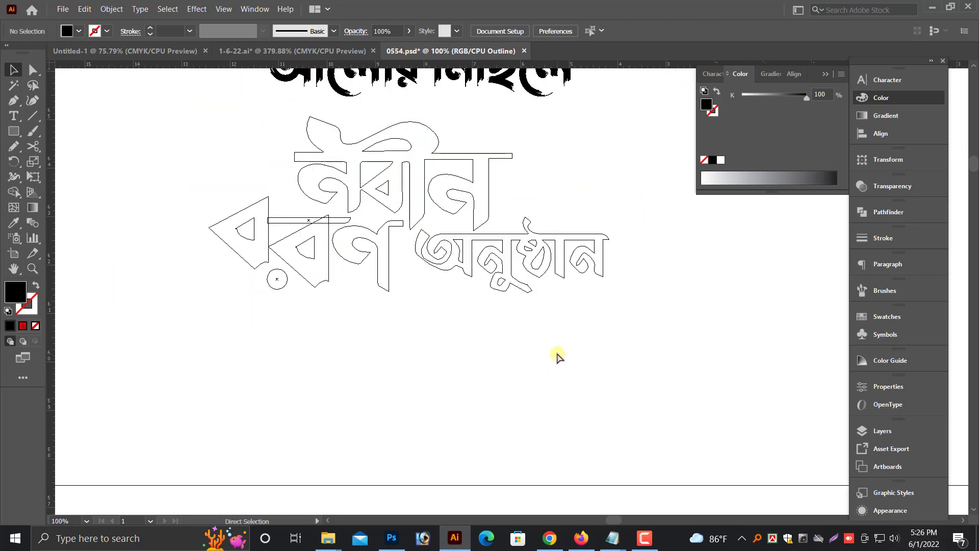
key(ctrl+minus)
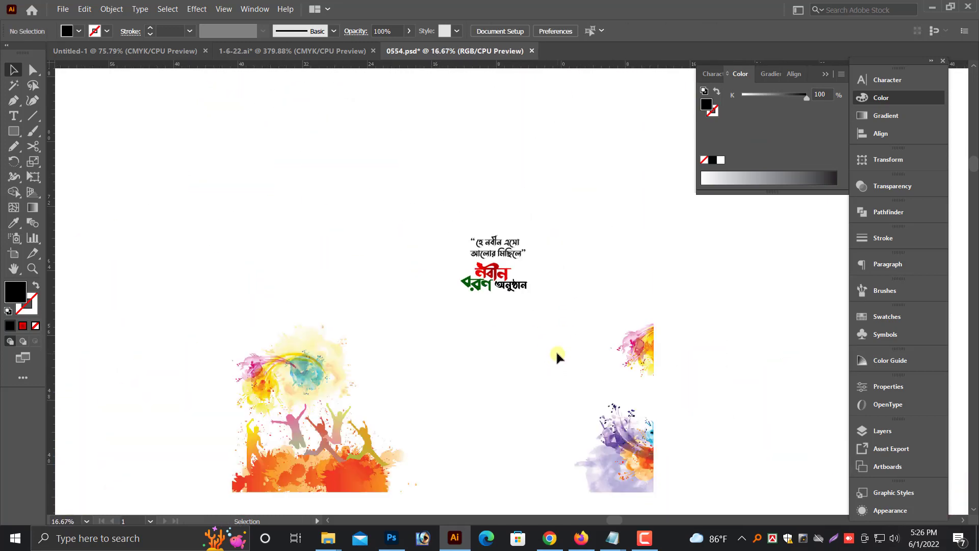
scroll(556, 350, down, 5)
scroll(412, 340, down, 2)
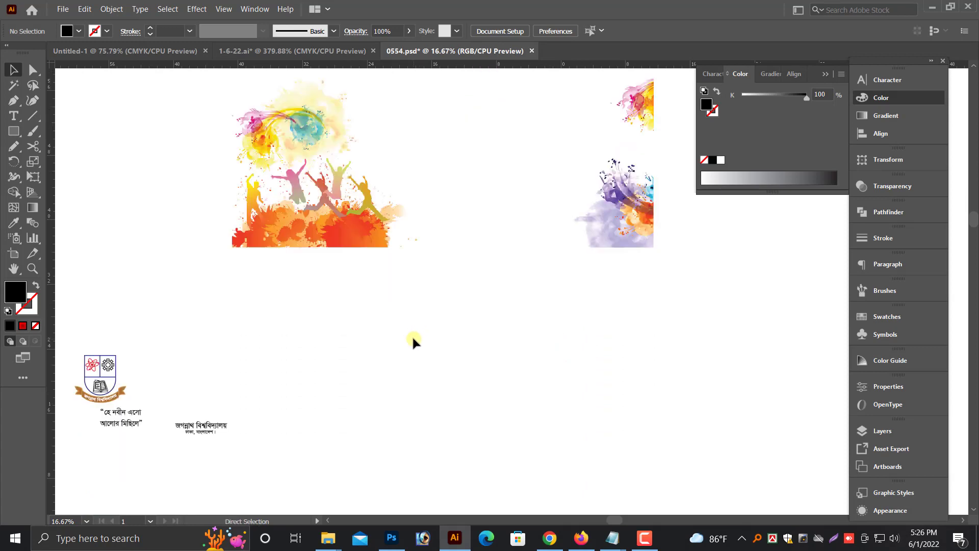
key(ctrl+minus)
key(ctrl+minus)
click(235, 358)
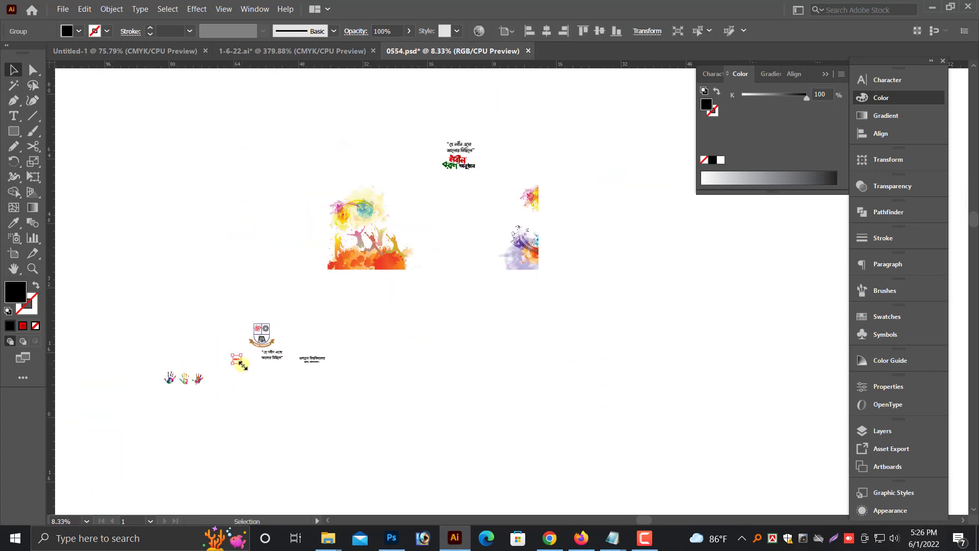
drag(236, 360, 537, 178)
drag(439, 208, 407, 438)
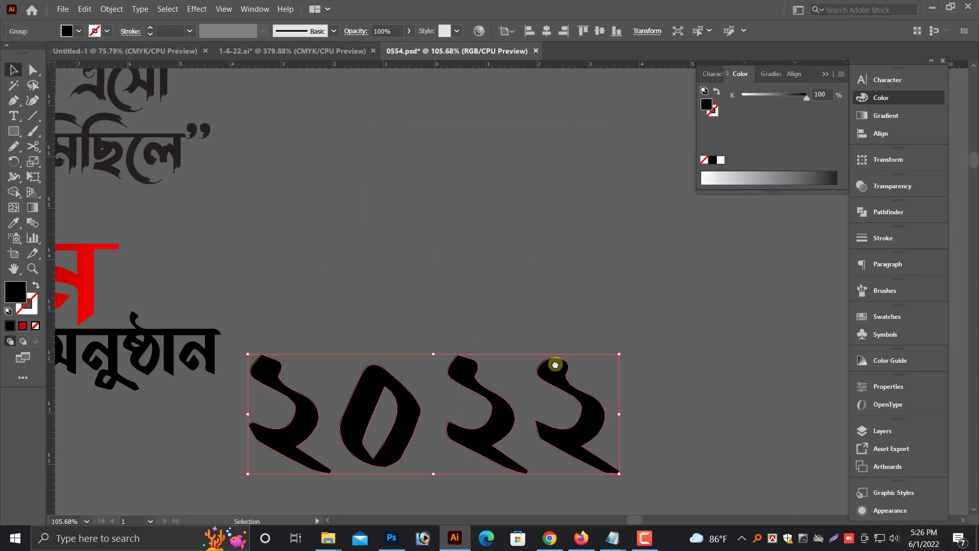
- Shrink the year ২০২২ and place it just beneath the beginning of the word অনুষ্ঠান
key(alt+space)
drag(555, 365, 381, 376)
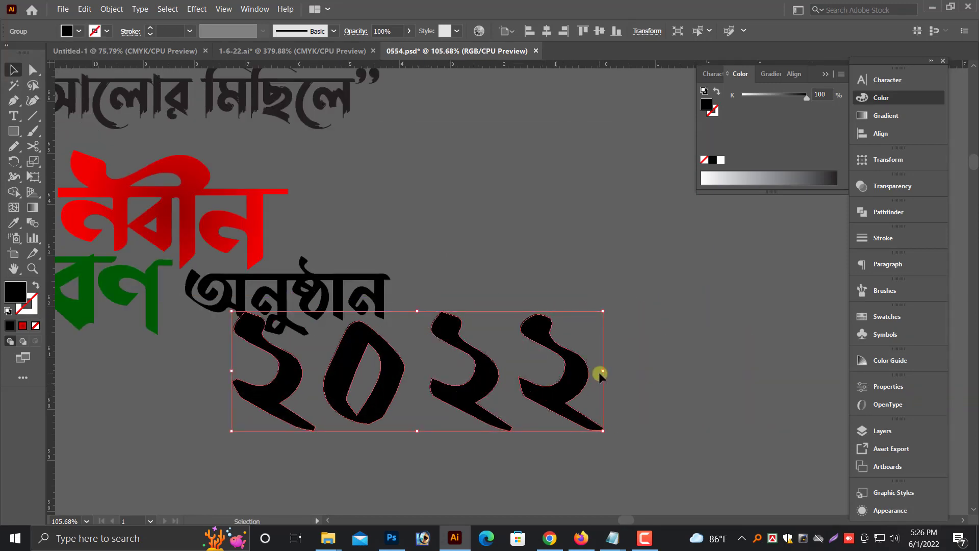
drag(599, 374, 409, 345)
drag(275, 372, 360, 346)
drag(322, 355, 175, 355)
scroll(212, 289, up, 5)
drag(321, 340, 487, 320)
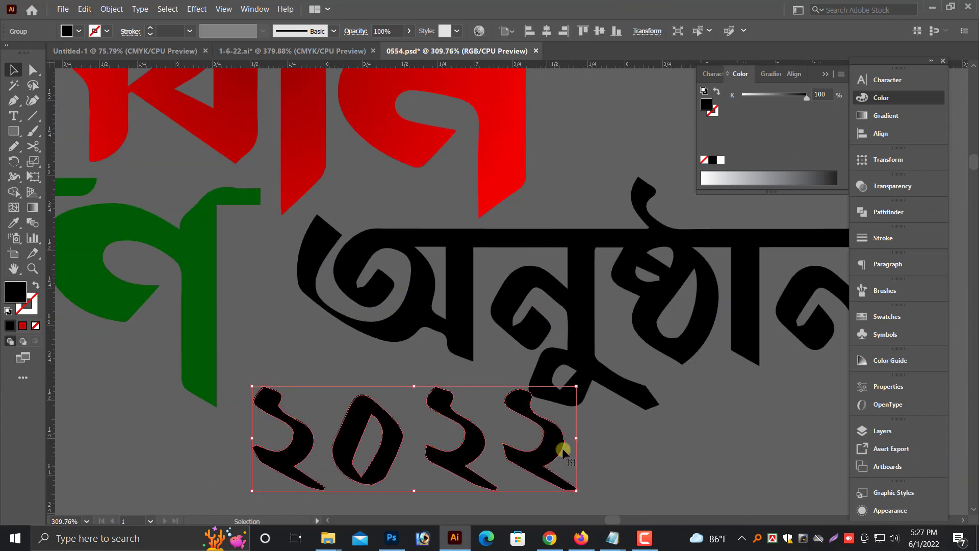
drag(573, 439, 475, 401)
click(522, 441)
- Group the title words নবীন বরণ অনুষ্ঠান with the year ২০২২
scroll(522, 441, down, 5)
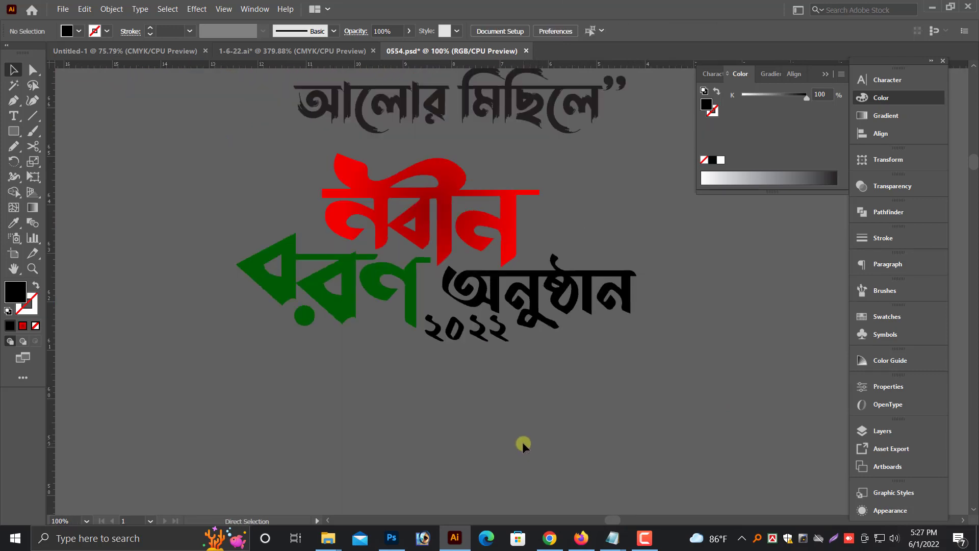
right_click(476, 225)
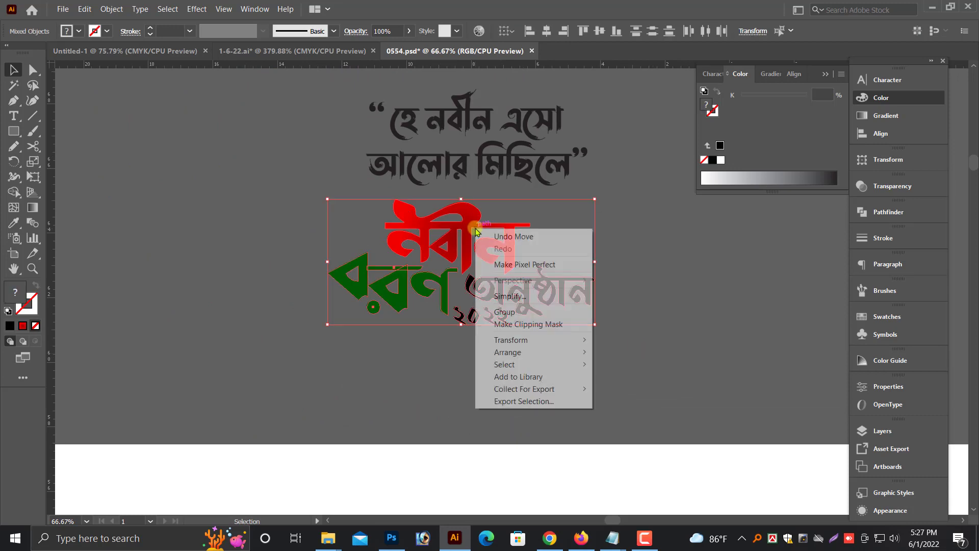
click(520, 312)
- Move the title group onto the banner and enlarge it to fill the white space between the splash images
scroll(491, 353, down, 2)
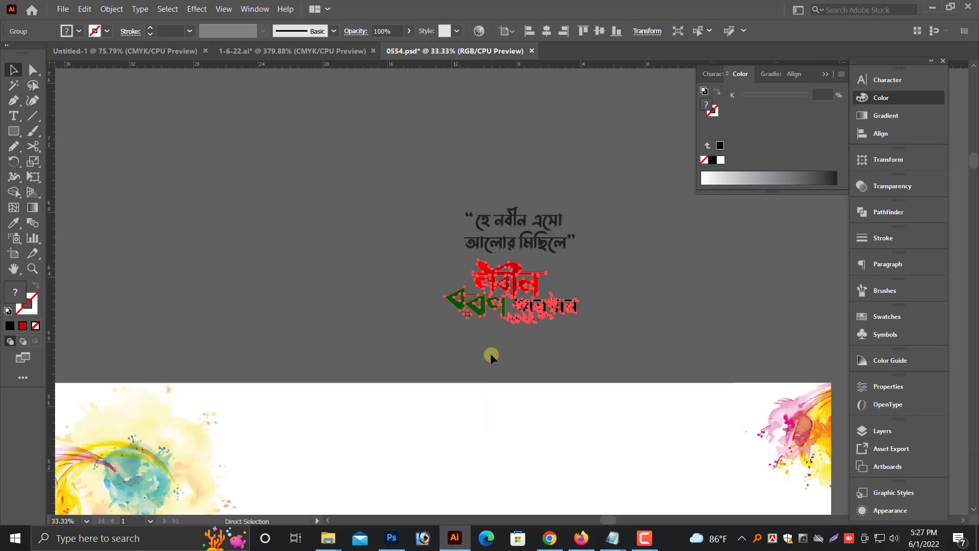
scroll(534, 302, down, 3)
drag(530, 175, 468, 437)
scroll(508, 410, down, 1)
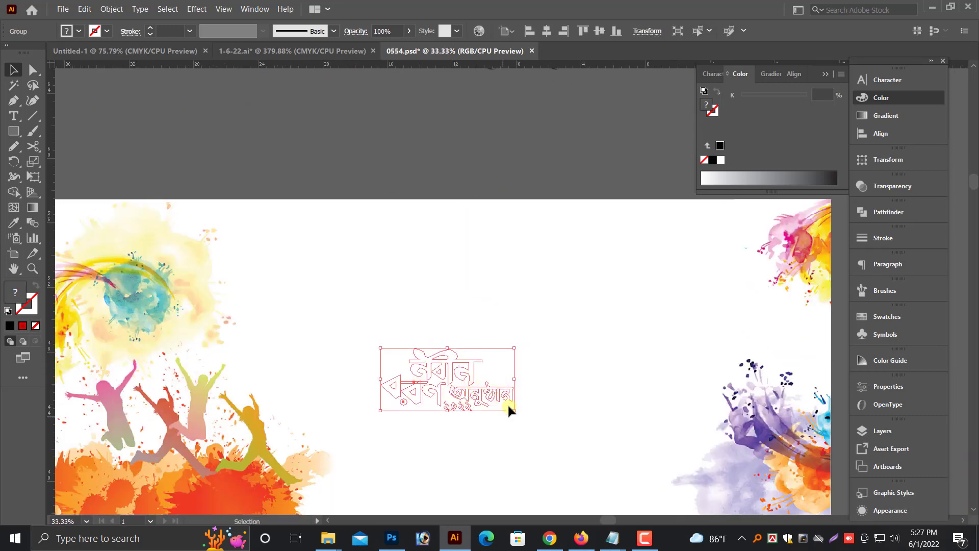
drag(515, 379, 730, 410)
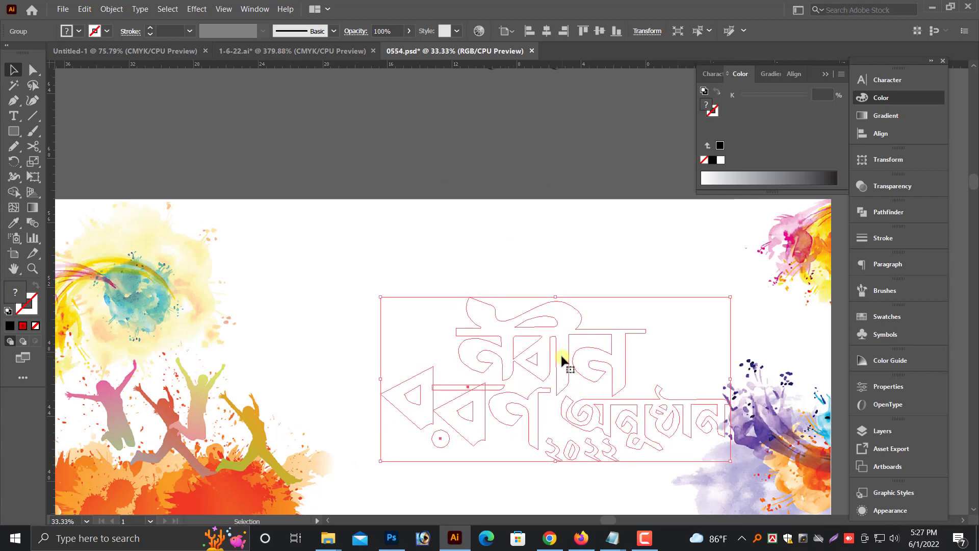
drag(562, 357, 515, 341)
- Bring the title group to the front of the banner background and shift it slightly left
right_click(515, 345)
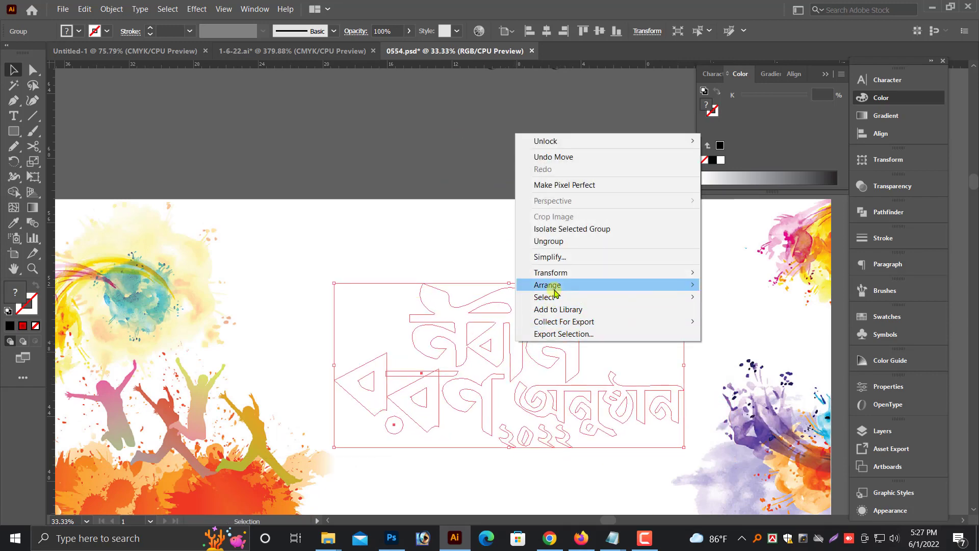
mouse_move(553, 285)
click(736, 285)
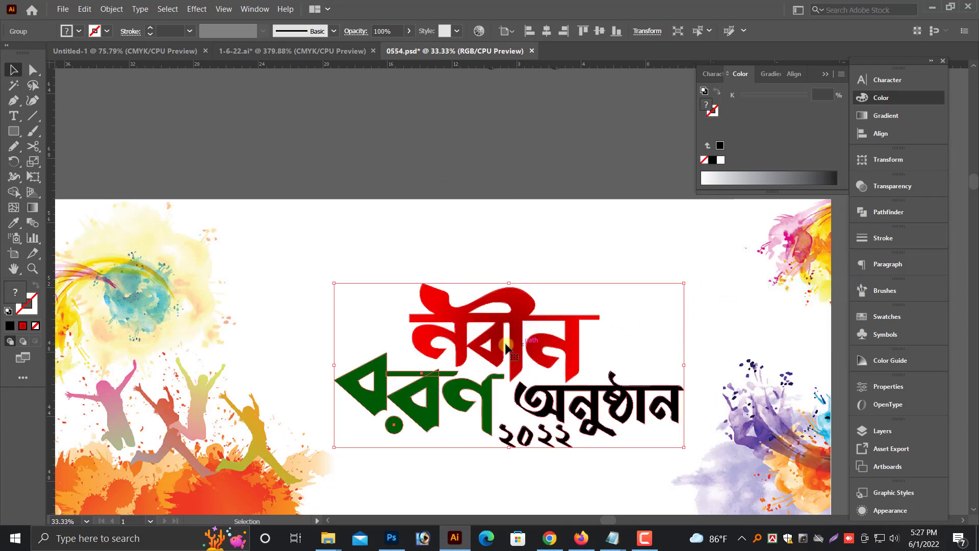
click(523, 179)
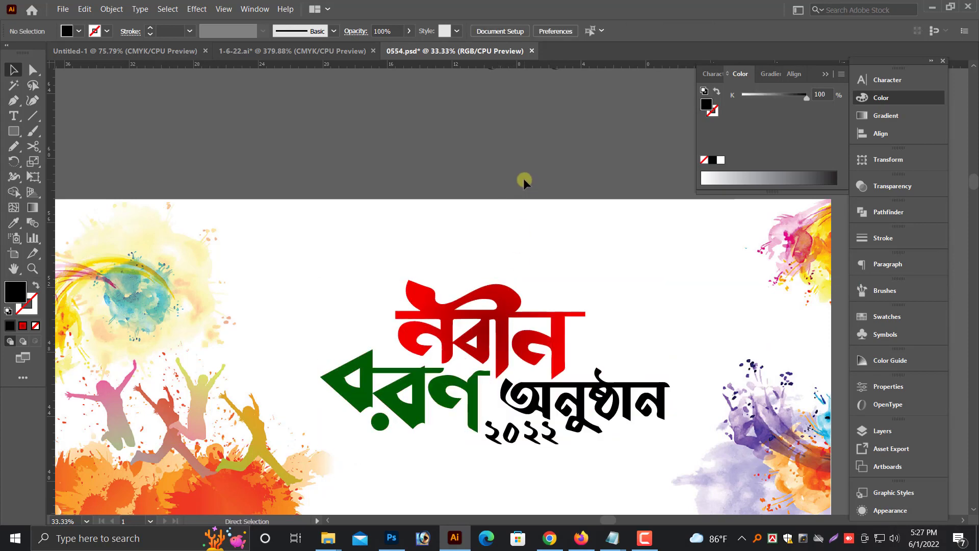
- Move the two-line slogan onto the banner and centre it above the word নবীন
key(ctrl+minus)
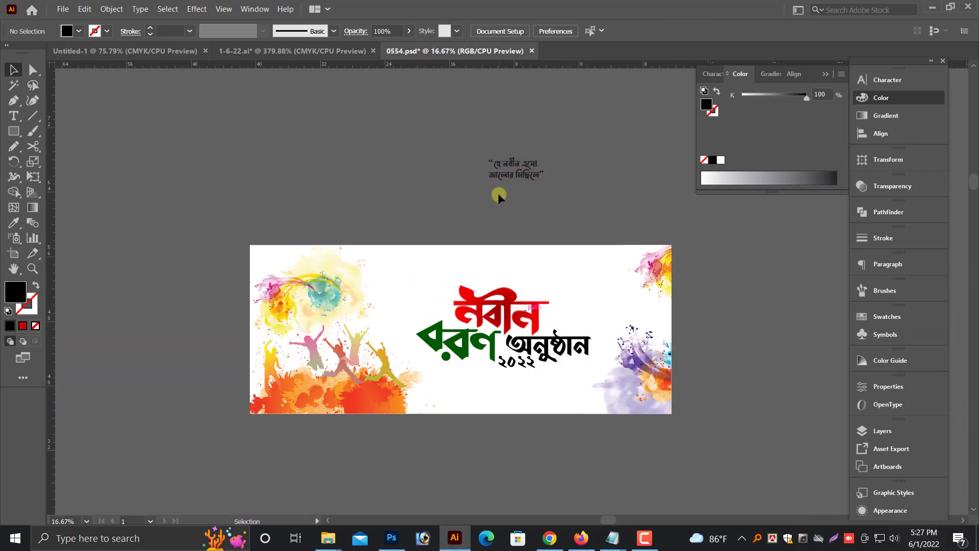
scroll(497, 193, up, 1)
drag(460, 136, 616, 283)
scroll(503, 298, up, 3)
key(ctrl+minus)
key(ctrl+minus)
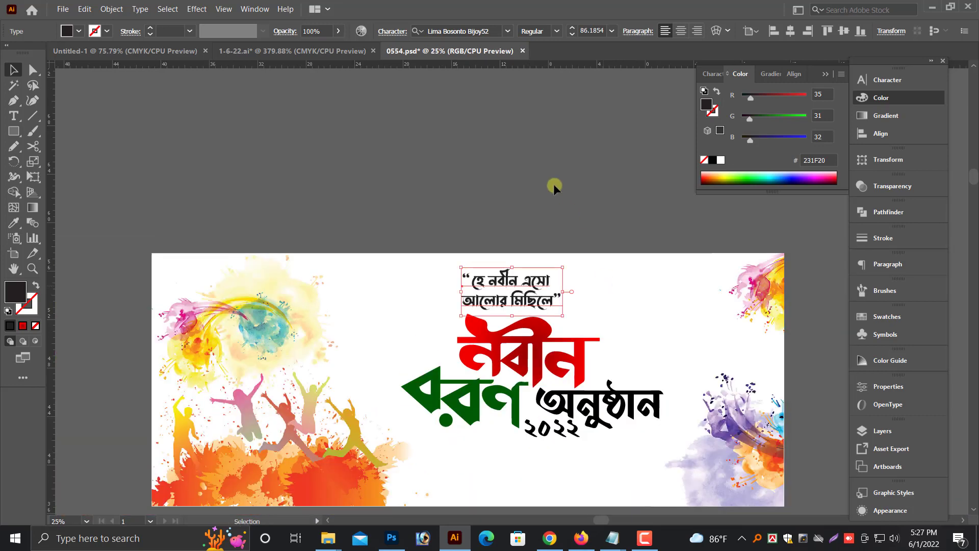
click(553, 184)
- Move the university crest, the slogan copy and the university name lines up to just below the banner
scroll(553, 184, down, 1)
key(ctrl+minus)
key(ctrl+minus)
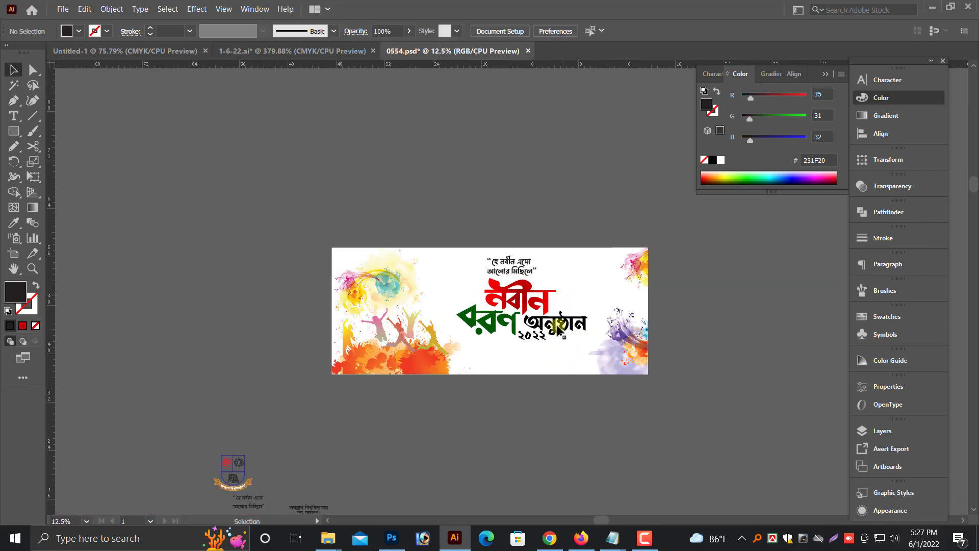
scroll(558, 331, down, 4)
drag(325, 423, 510, 325)
click(433, 371)
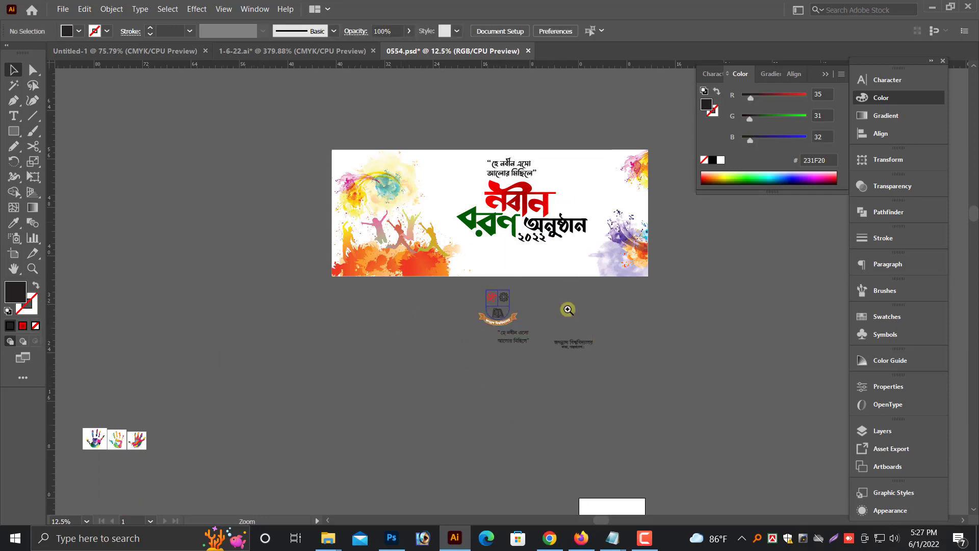
- Move the university crest aside below the banner and scale it down
scroll(540, 365, up, 5)
drag(446, 341, 384, 336)
drag(449, 382, 381, 319)
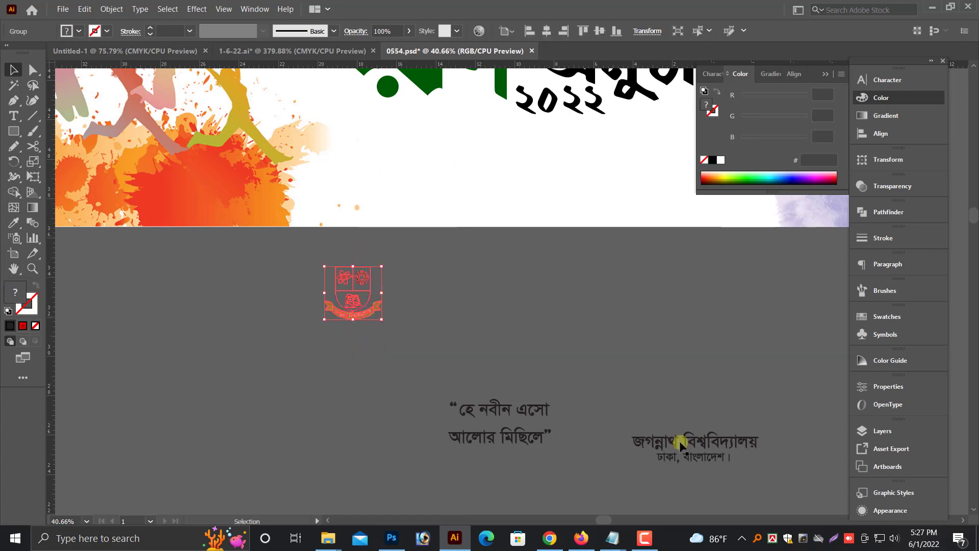
- Place the university name and its ঢাকা, বাংলাদেশ line directly beside the crest and enlarge both lines
drag(700, 442, 466, 286)
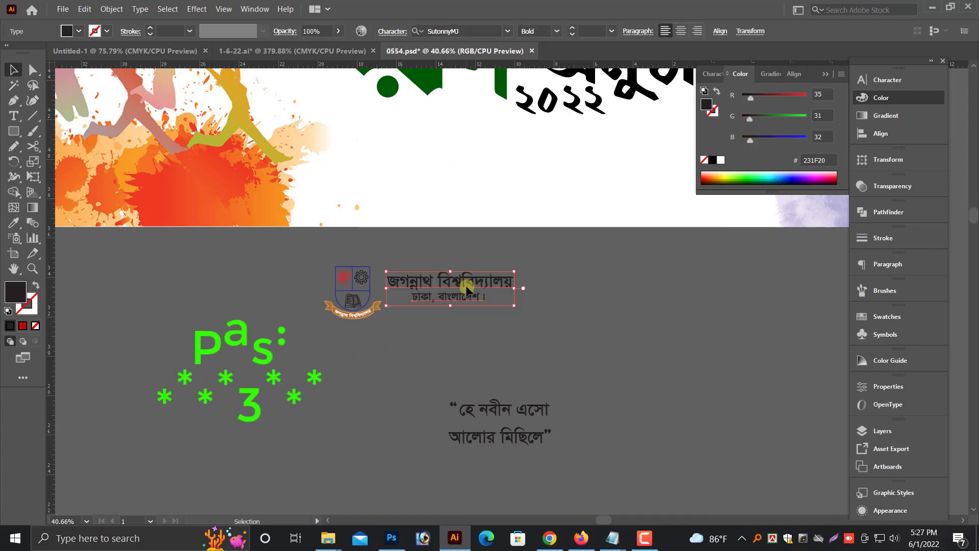
key(ctrl+=)
drag(595, 294, 690, 305)
key(ctrl+=)
drag(539, 263, 541, 270)
- Recolour the university name line dark blue with RGB 0, 17, 118, leaving the ঢাকা, বাংলাদেশ line black
click(487, 363)
click(499, 354)
click(507, 266)
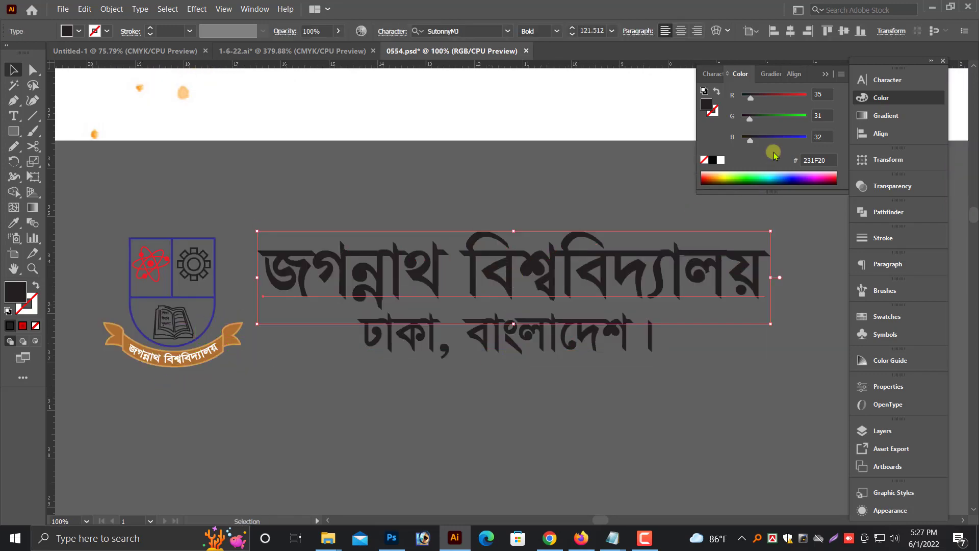
drag(750, 100, 745, 118)
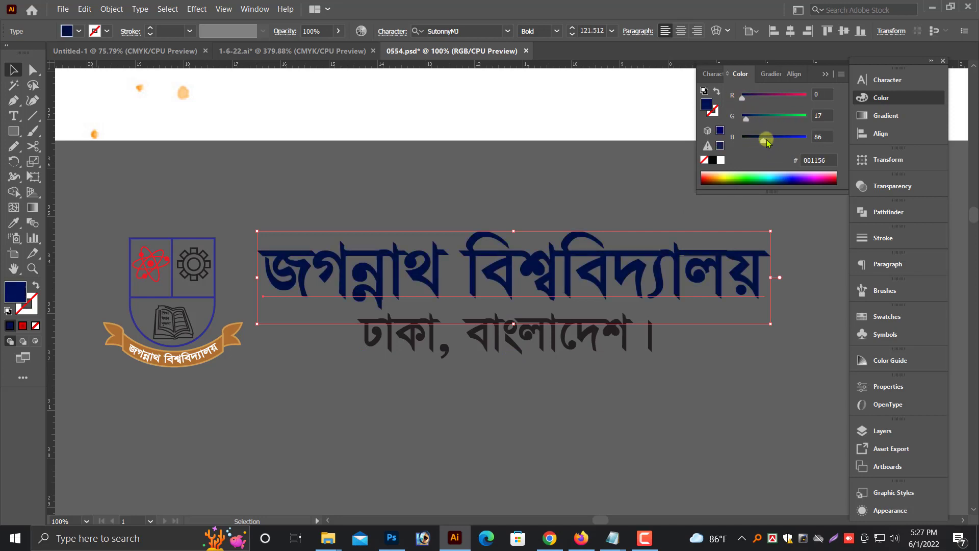
click(610, 344)
scroll(555, 380, up, 1)
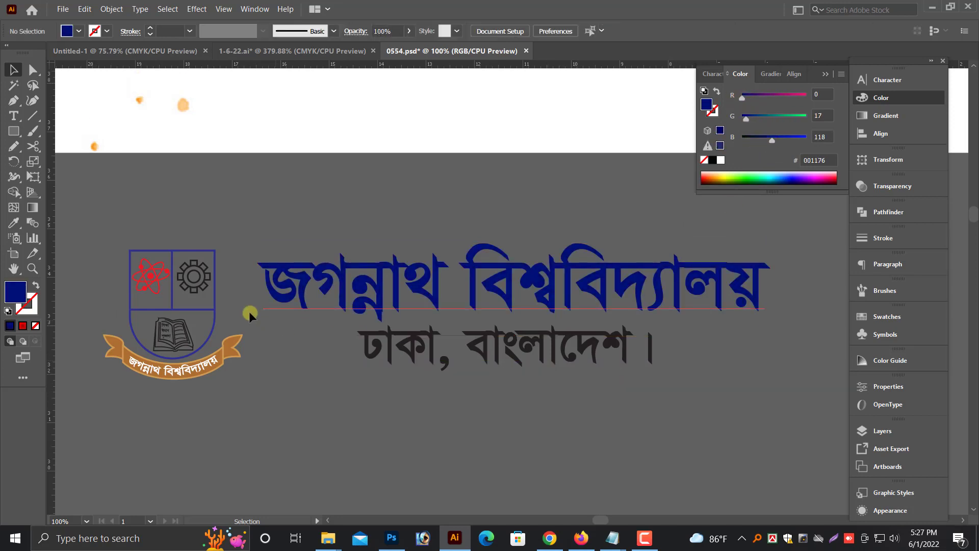
- Move the crest and both university name lines together onto the banner's bottom area below ২০২২
click(189, 285)
click(286, 400)
key(ctrl+minus)
key(ctrl+minus)
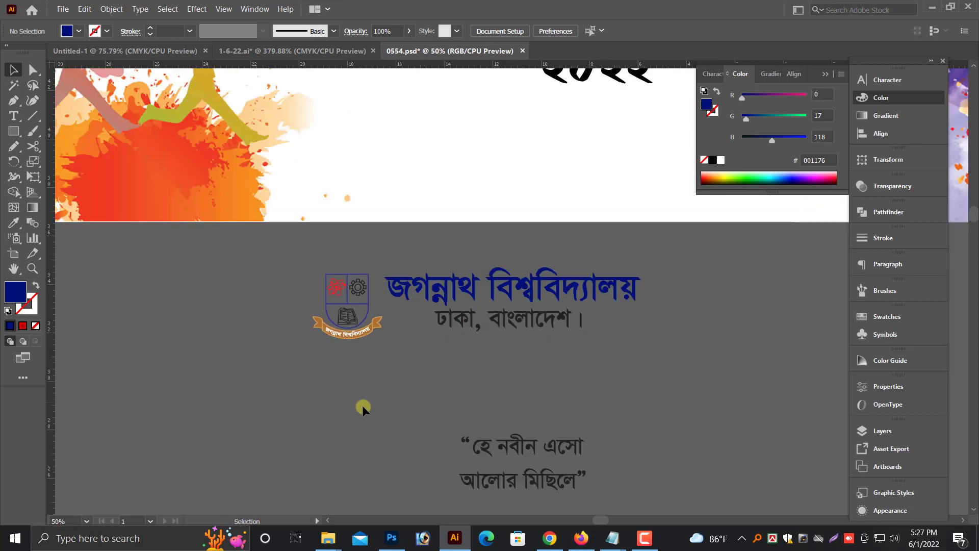
drag(399, 401, 336, 456)
drag(188, 320, 495, 424)
scroll(540, 432, up, 4)
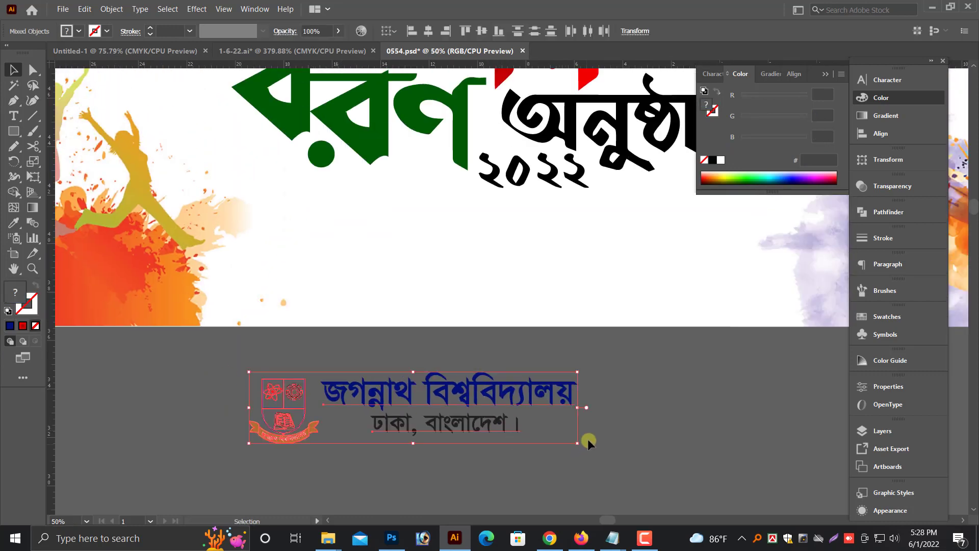
drag(587, 439, 480, 466)
key(alt+space)
drag(388, 423, 428, 279)
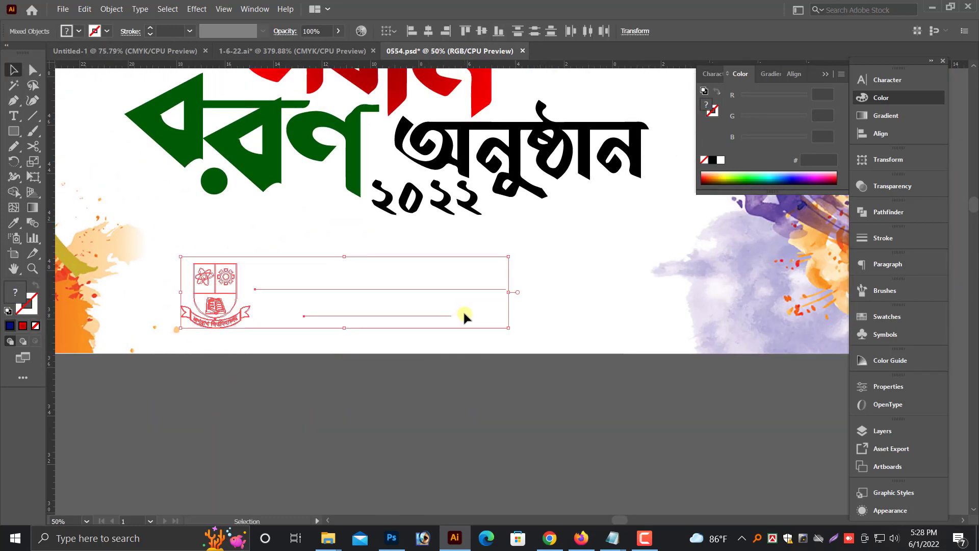
- Bring the crest and university name lines to the front and enlarge them together
right_click(437, 285)
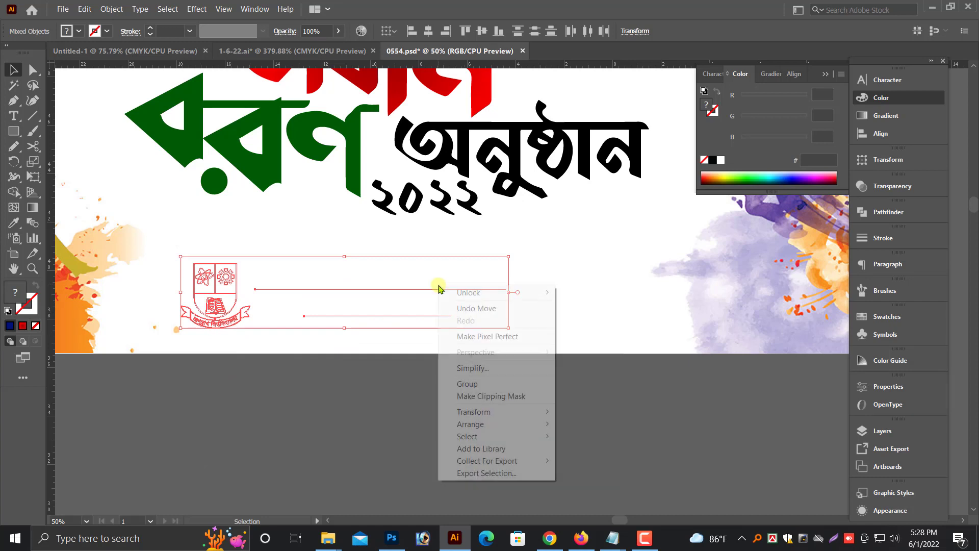
mouse_move(472, 420)
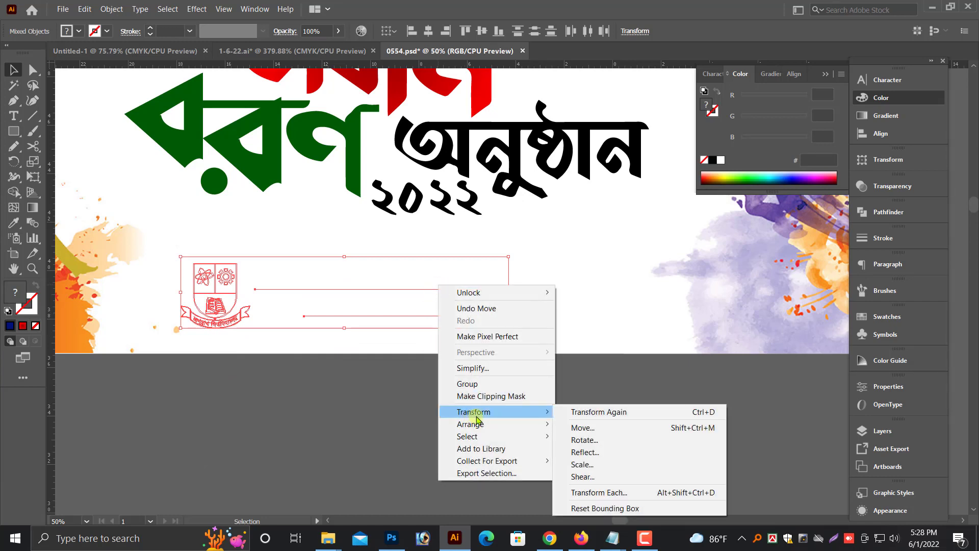
click(581, 426)
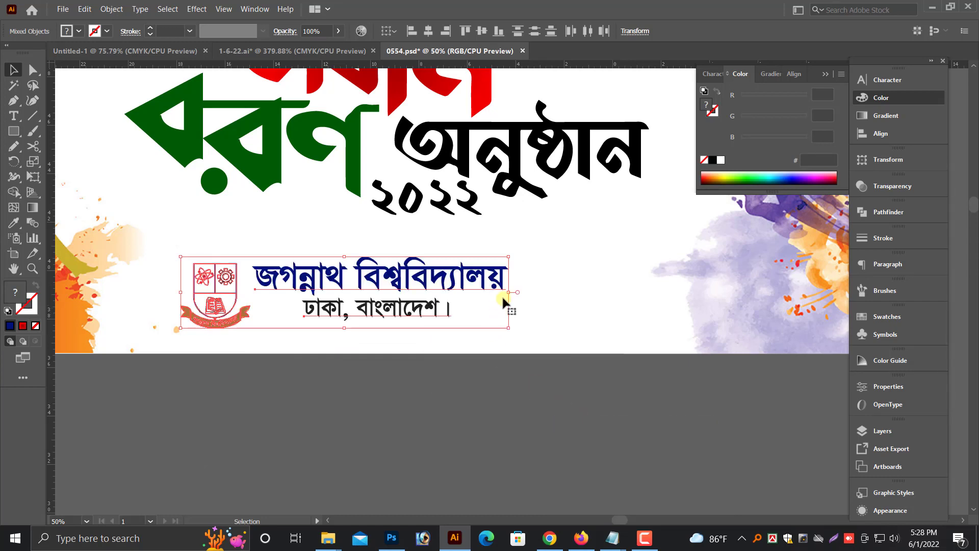
drag(508, 294, 591, 331)
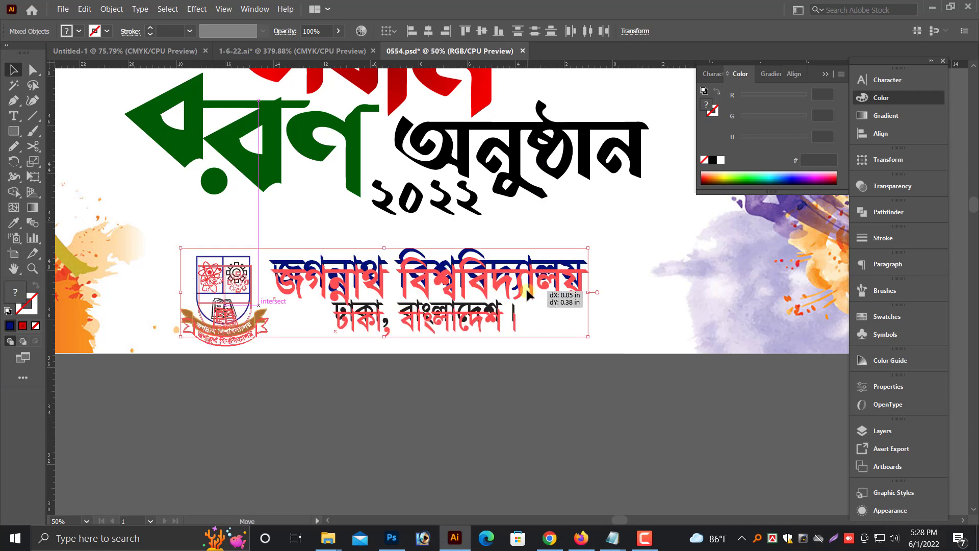
click(455, 382)
- Shift the two university name lines slightly right to widen the gap from the crest
click(442, 335)
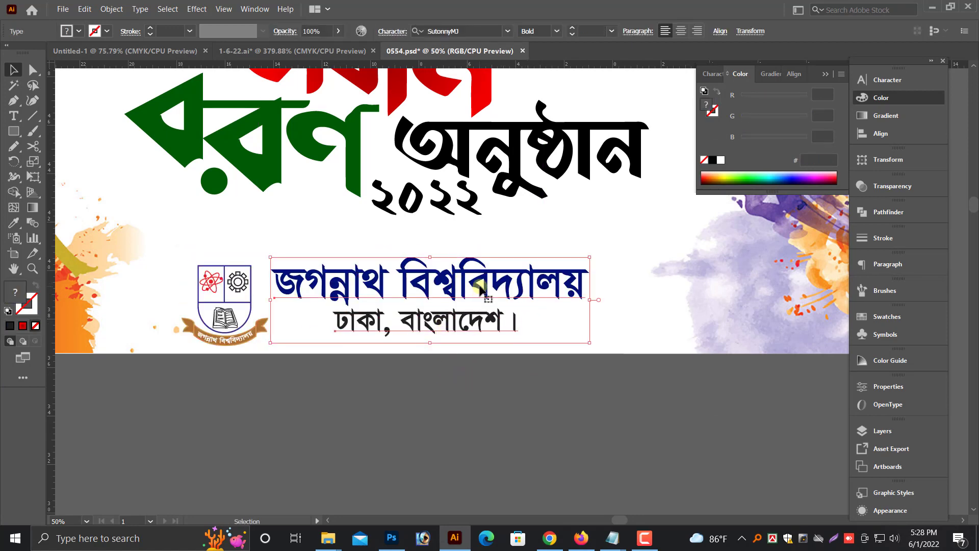
drag(463, 324, 476, 330)
click(467, 407)
scroll(470, 408, up, 2)
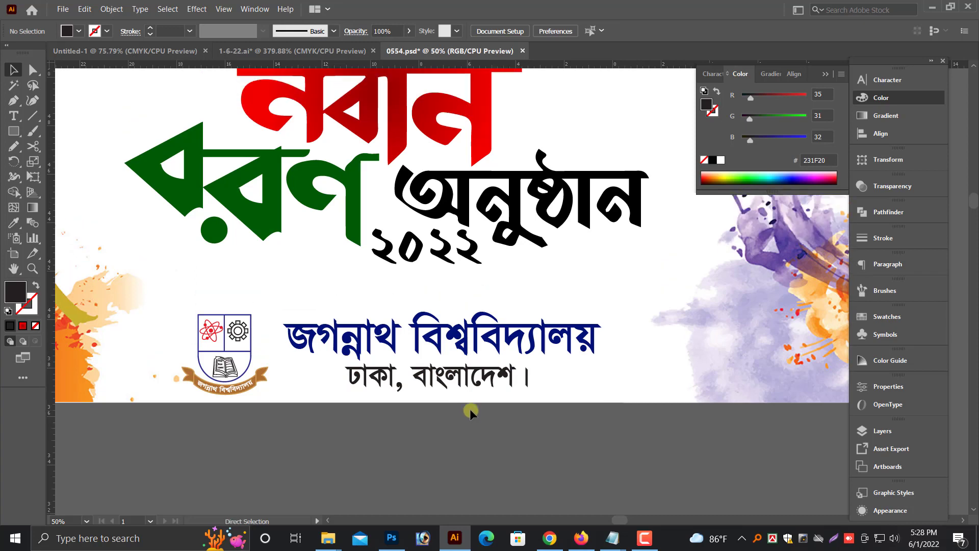
- Narrow the নবীন বরণ অনুষ্ঠান ২০২২ title group slightly from its right side
key(ctrl+minus)
scroll(470, 408, up, 1)
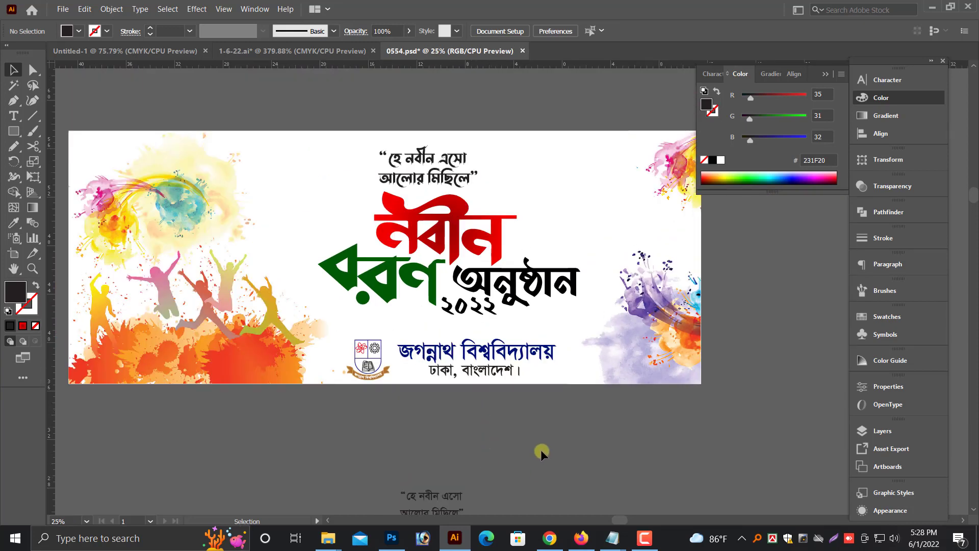
scroll(510, 397, up, 1)
click(446, 332)
drag(582, 290, 556, 283)
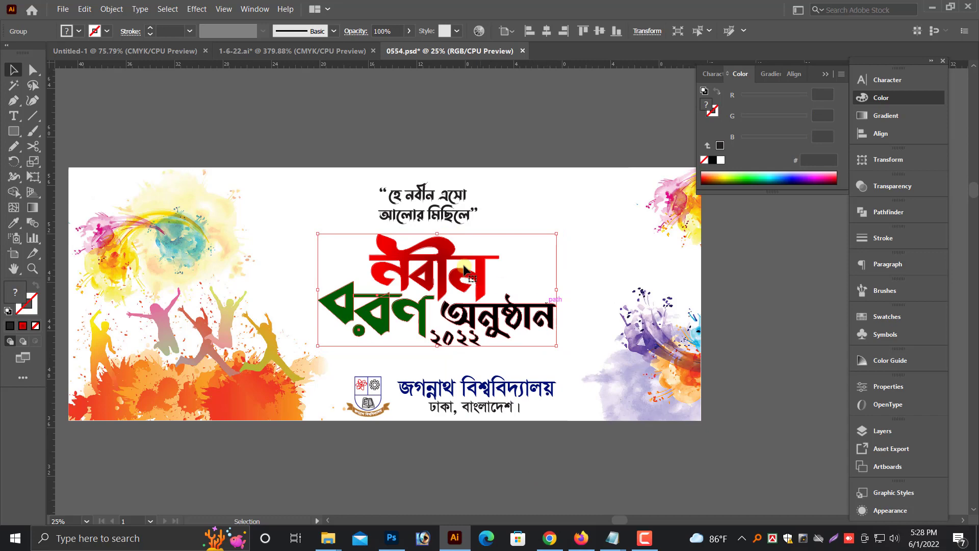
- Nudge the two-line slogan slightly right so it sits centred above the title group
click(445, 214)
drag(445, 214, 452, 217)
scroll(471, 255, down, 1)
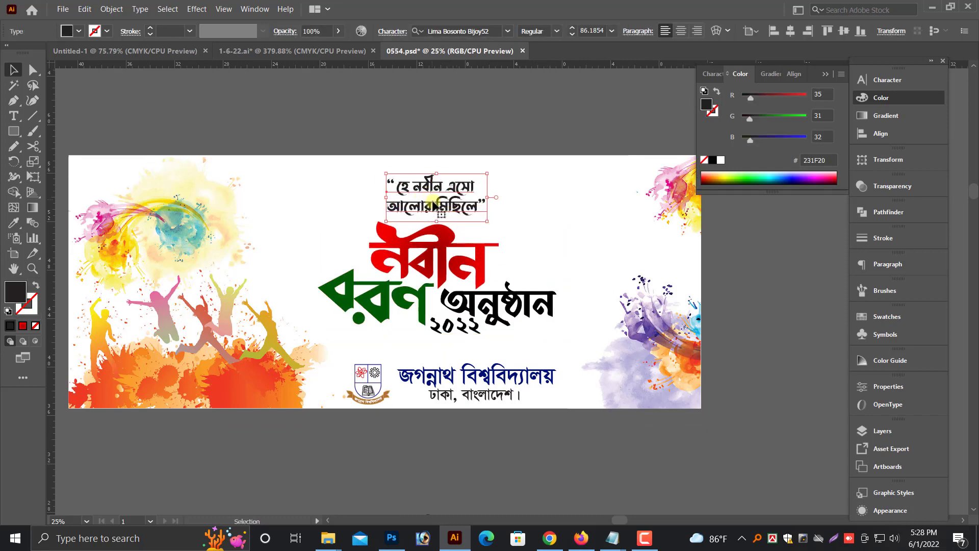
- Enlarge the two colour splash images in the banner's right corners
scroll(415, 285, down, 1)
key(ctrl+minus)
scroll(456, 383, down, 2)
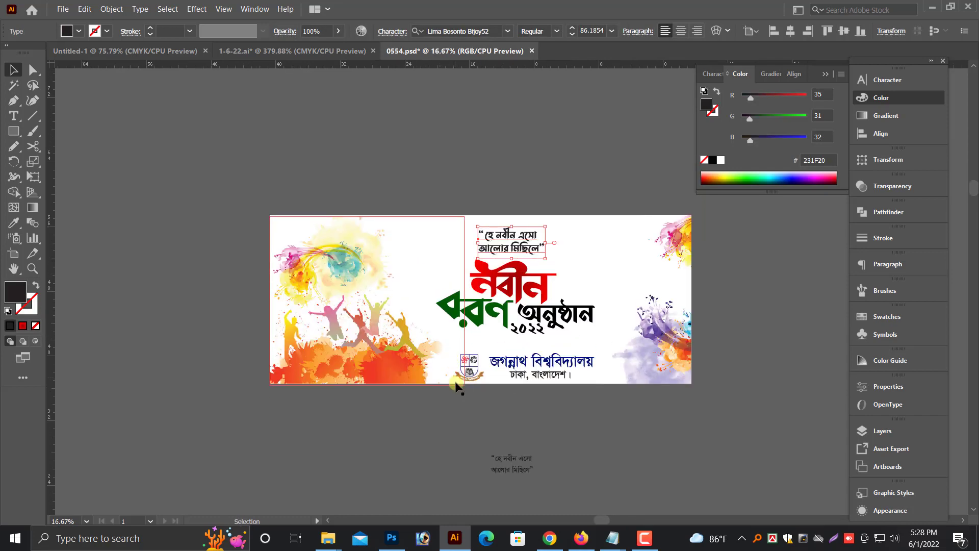
click(648, 270)
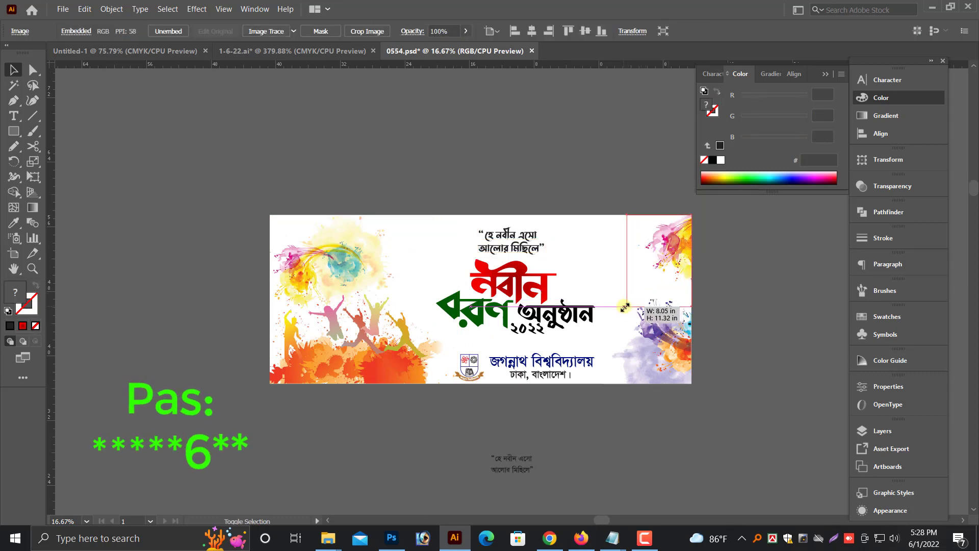
click(580, 426)
scroll(467, 379, down, 1)
- Move the three colourful handprint images from below the banner onto its upper part beside the slogan
click(362, 320)
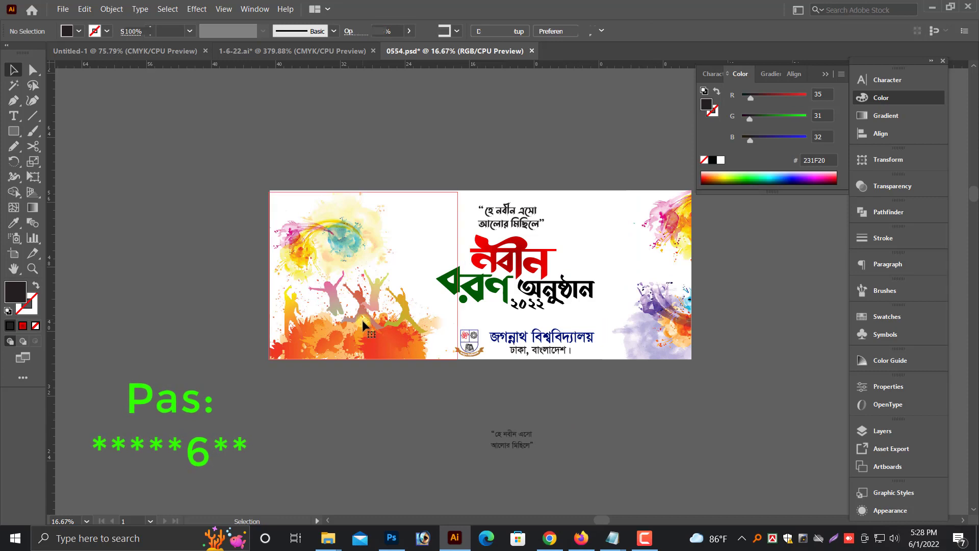
scroll(384, 388, down, 3)
click(393, 388)
scroll(393, 385, down, 2)
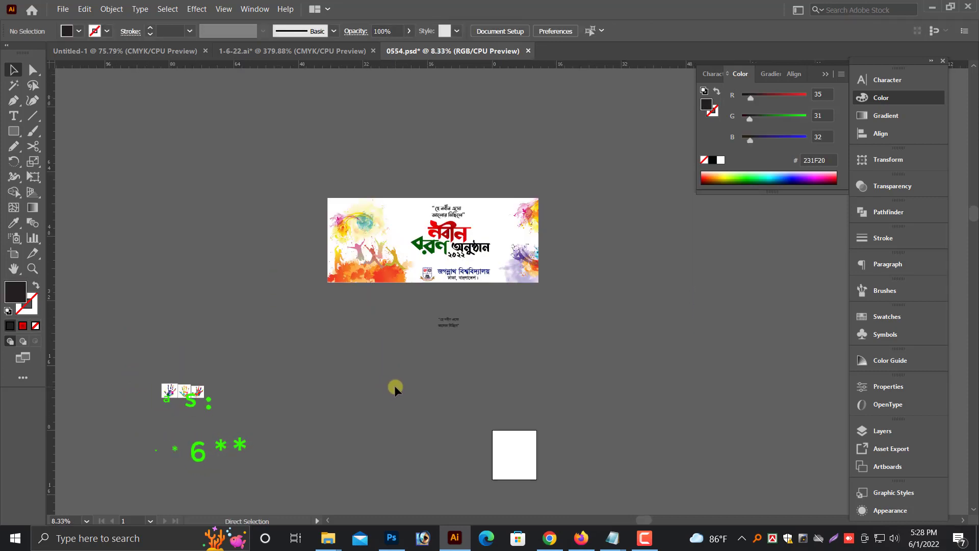
drag(203, 395, 502, 215)
scroll(493, 213, up, 1)
scroll(494, 213, up, 3)
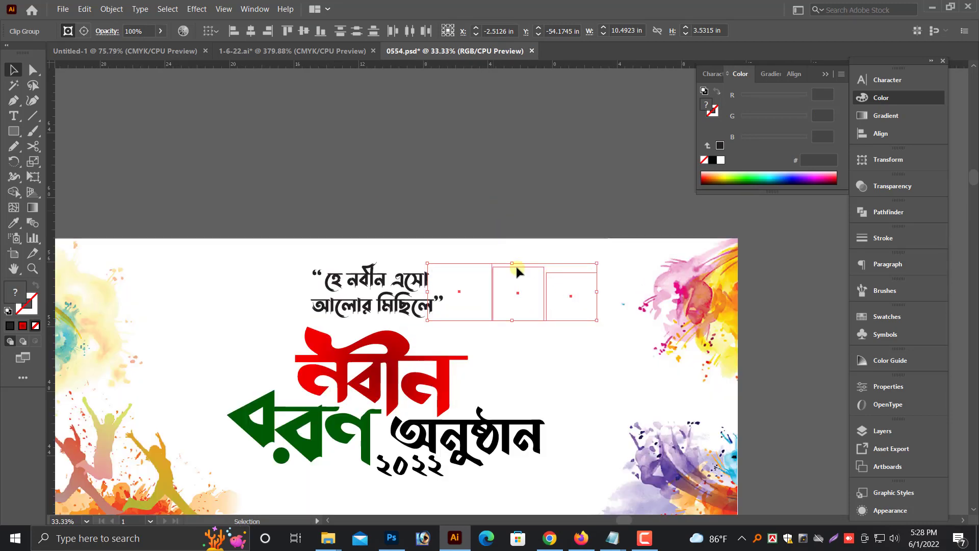
- Bring the three handprints to the front and shift them right, clear of the slogan
right_click(530, 280)
mouse_move(569, 399)
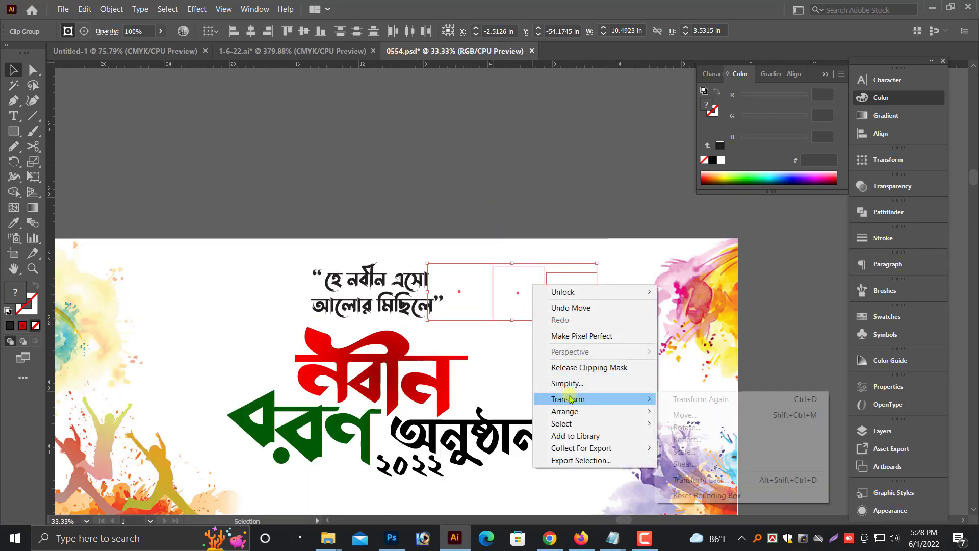
mouse_move(640, 411)
click(696, 411)
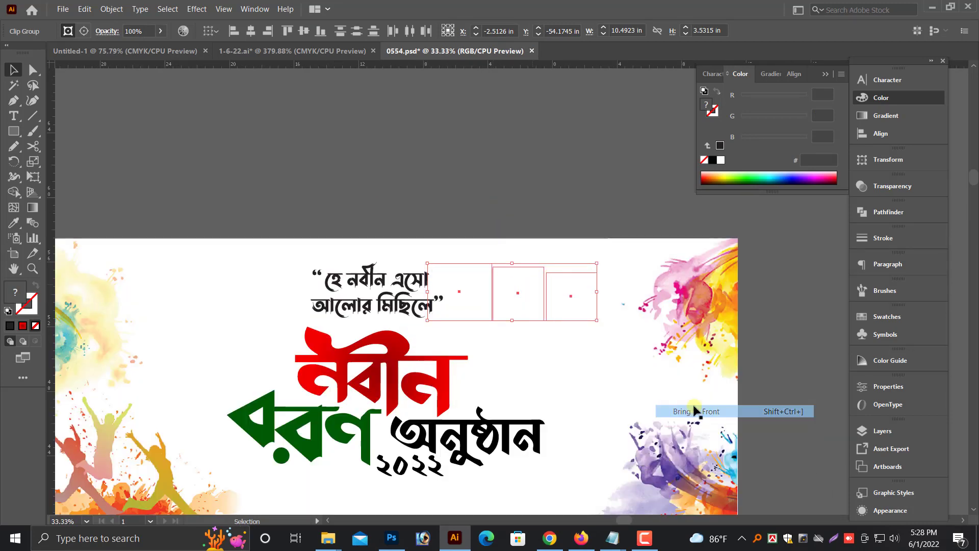
scroll(546, 315, up, 1)
drag(534, 310, 563, 309)
click(328, 264)
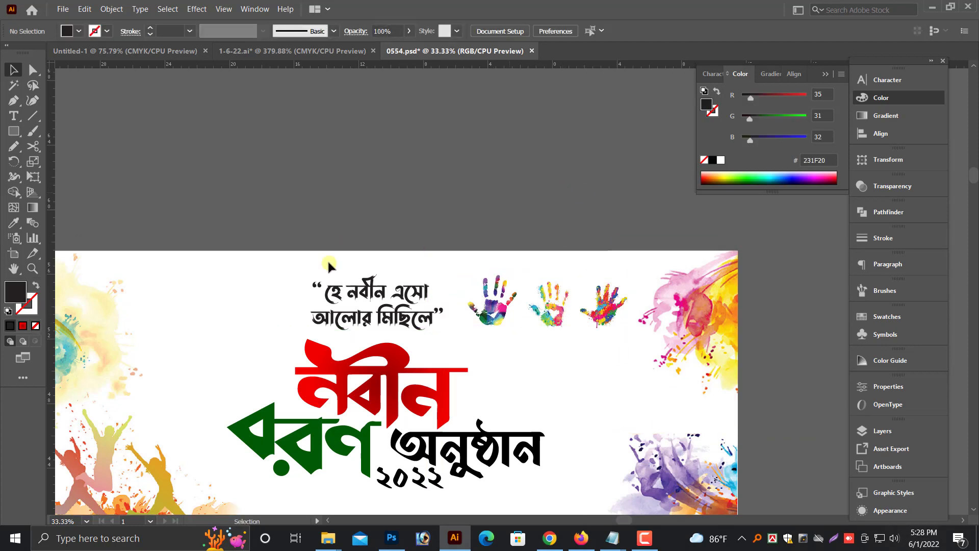
- Move the middle and right handprints closer to the first one to tighten the row
drag(230, 251, 618, 332)
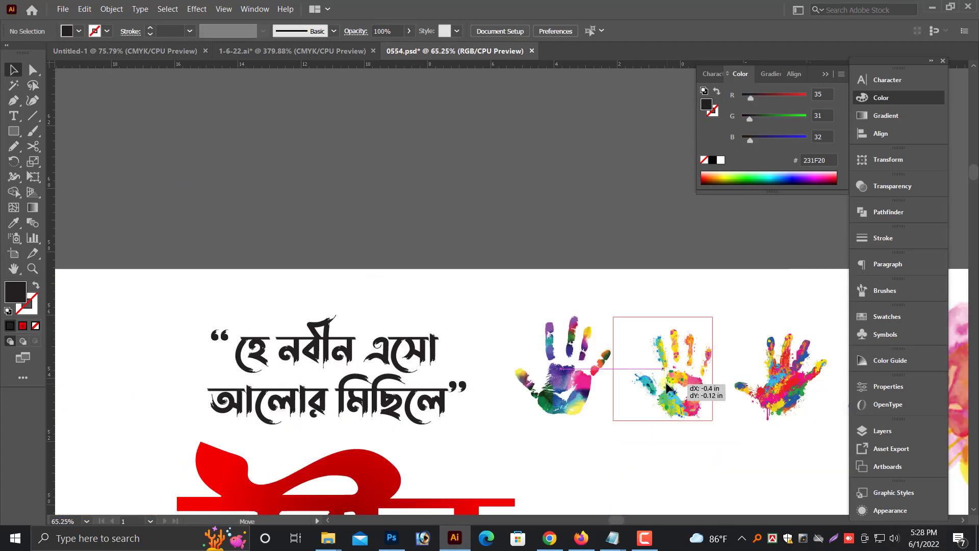
click(676, 380)
shift+click(773, 403)
scroll(764, 387, down, 3)
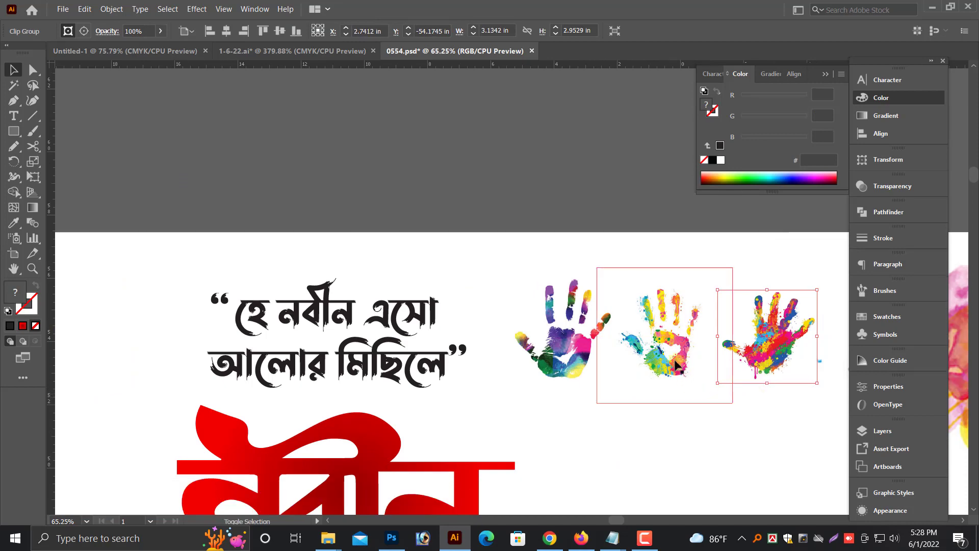
shift+click(579, 371)
key(ctrl+minus)
key(ctrl+minus)
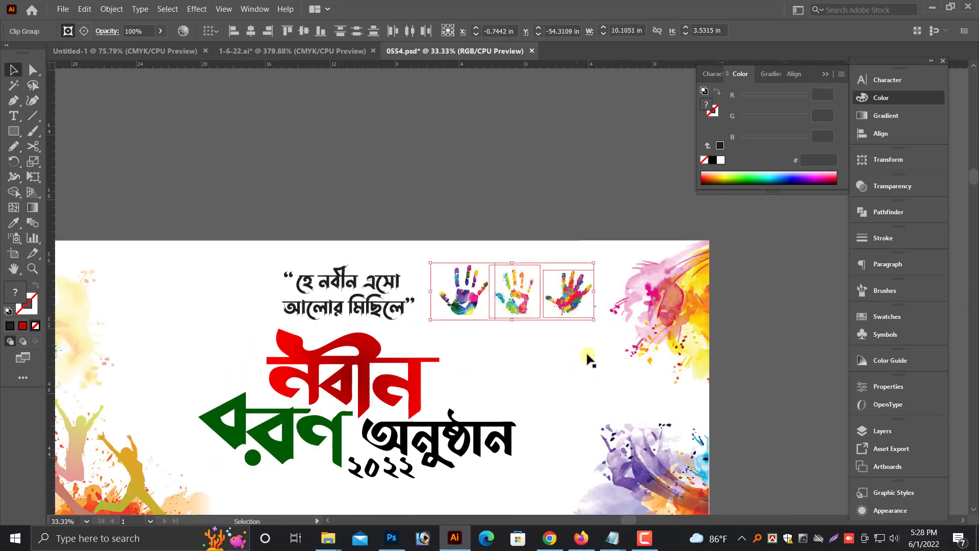
scroll(589, 340, down, 2)
click(536, 173)
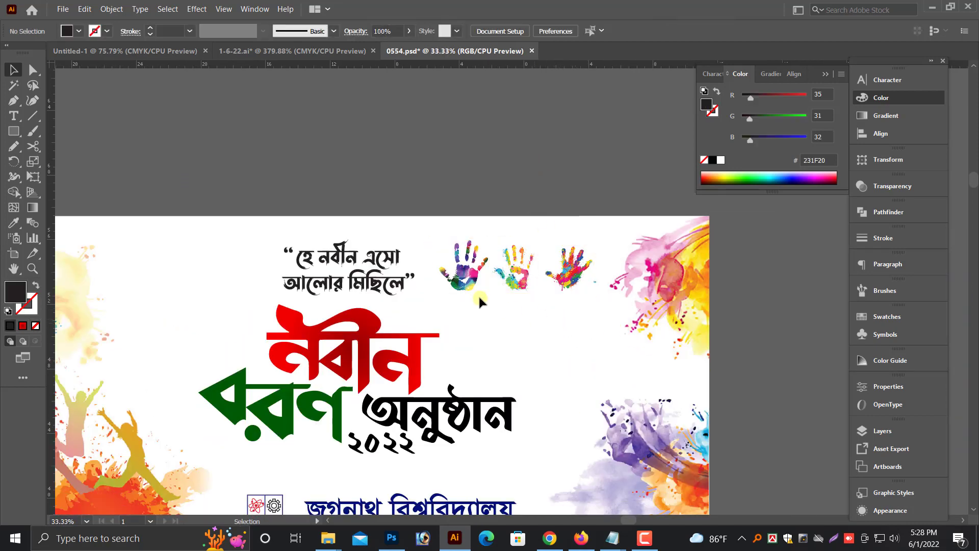
- Duplicate the row of three handprints and place the copy on the left side of the slogan
click(471, 277)
shift+click(515, 270)
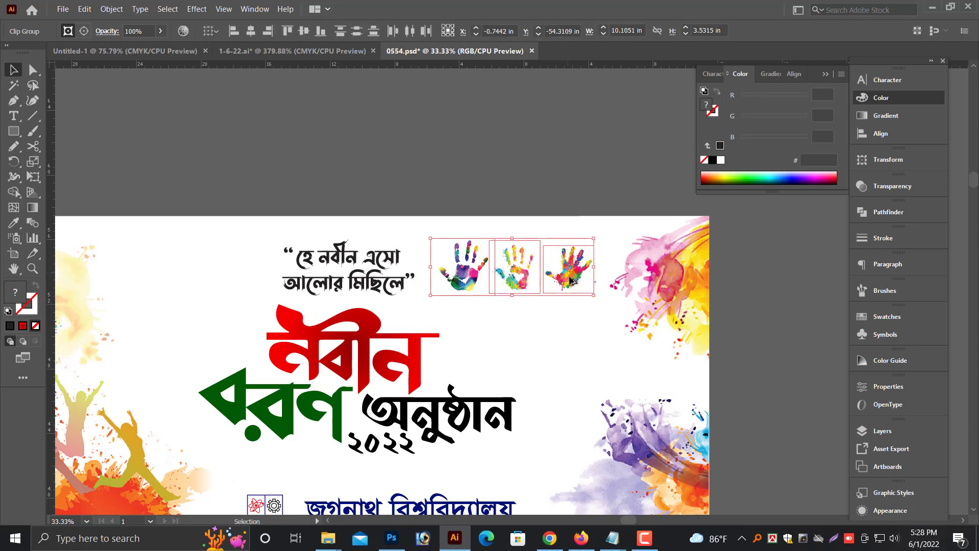
alt+drag(571, 280, 590, 345)
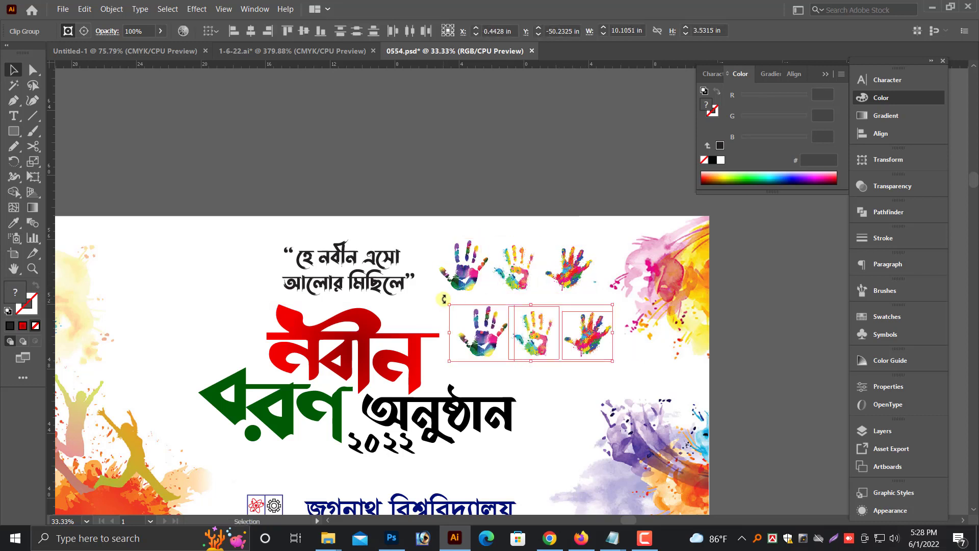
drag(443, 298, 446, 333)
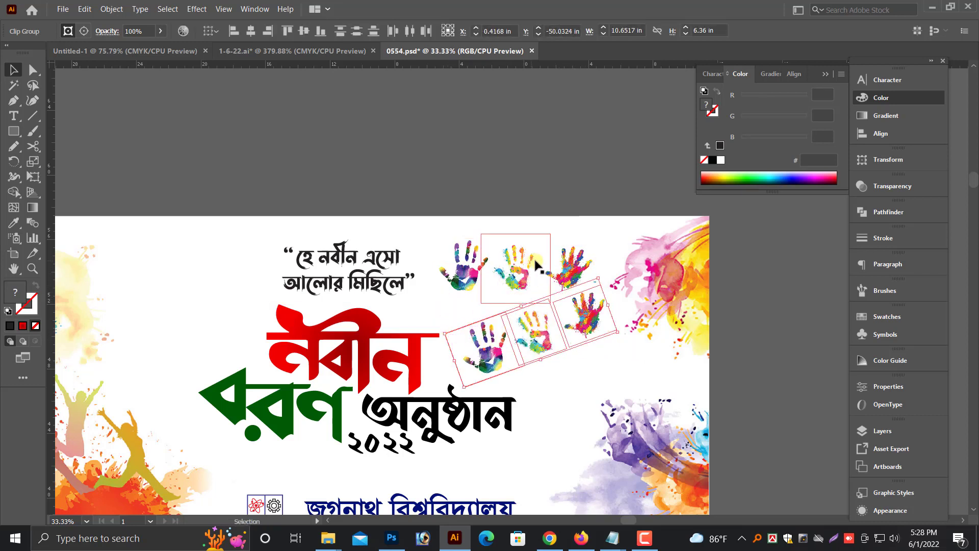
key(ctrl+z)
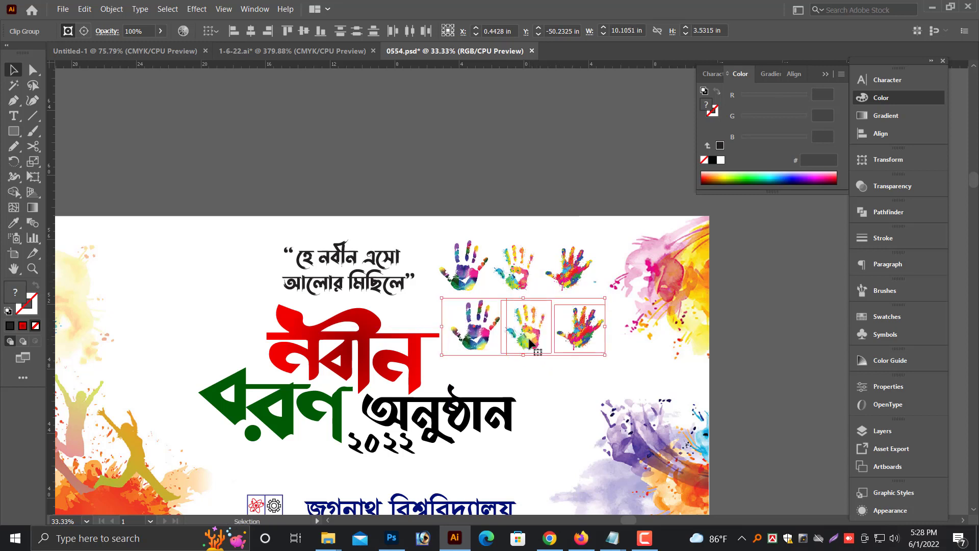
drag(532, 345, 184, 287)
click(221, 148)
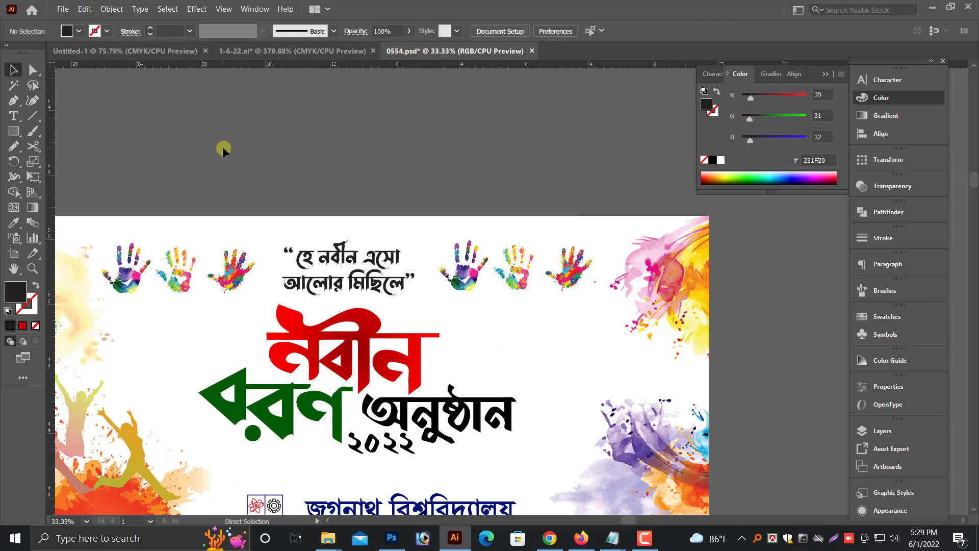
- Move the third left handprint below the other two to form a triangle, then shift the group toward the slogan
key(ctrl+minus)
key(ctrl+minus)
drag(217, 221, 765, 363)
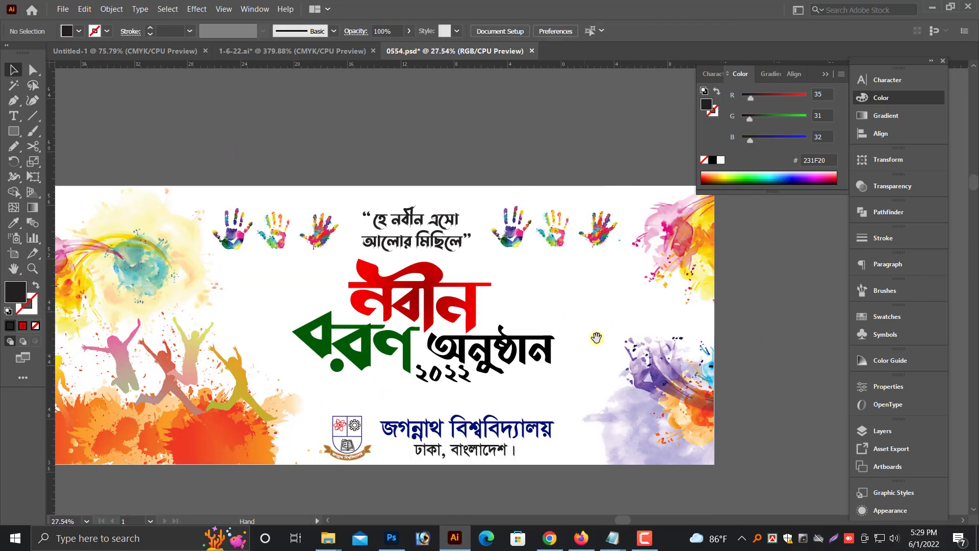
drag(321, 240, 259, 272)
drag(308, 198, 207, 285)
drag(244, 232, 272, 232)
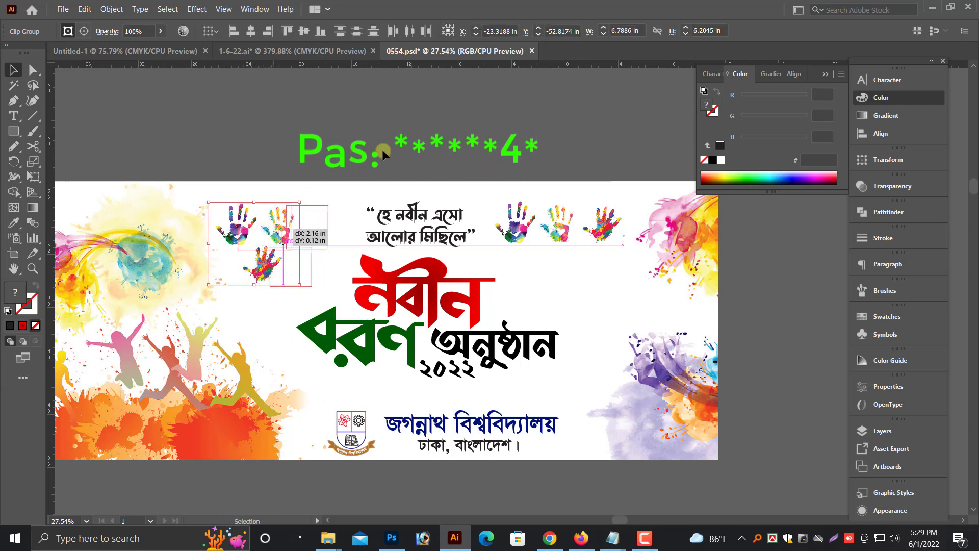
- Move the third handprint on the slogan's right side below the other two, centred between them to form a triangle
click(511, 250)
click(520, 234)
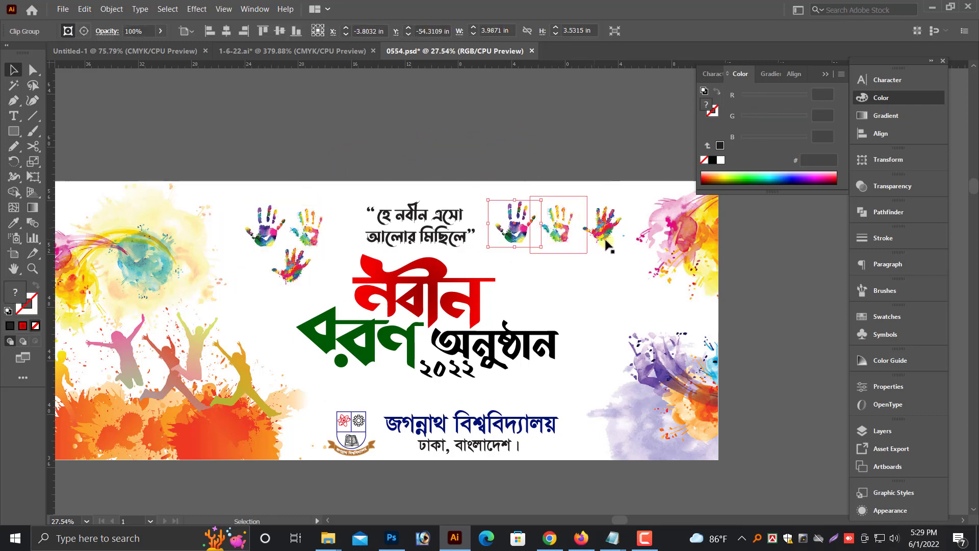
drag(605, 240, 539, 265)
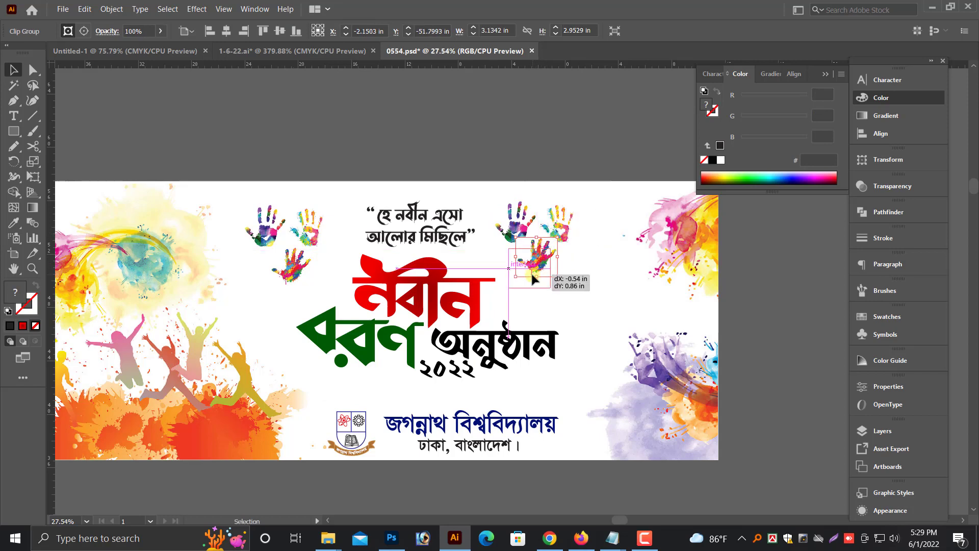
key(ctrl+space)
drag(472, 175, 650, 285)
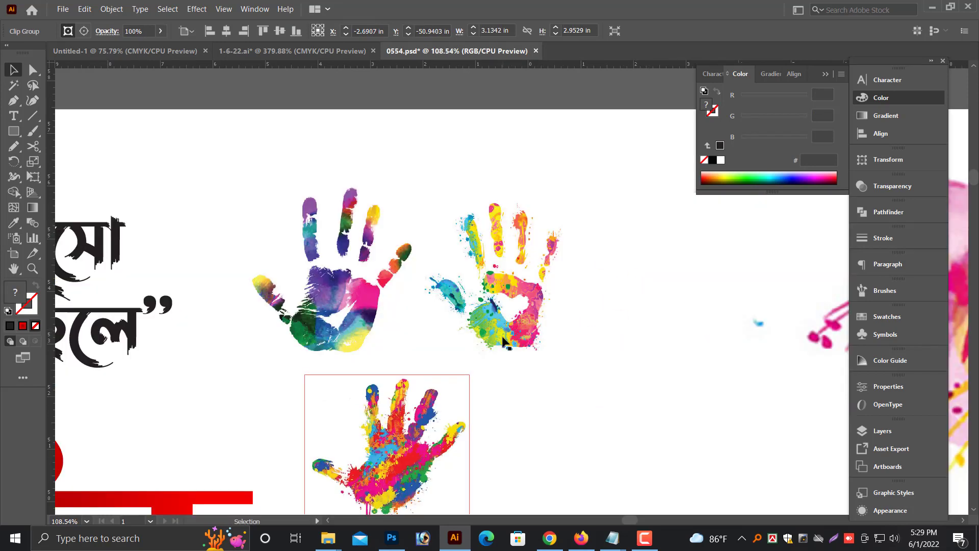
scroll(503, 341, down, 1)
drag(423, 414, 440, 405)
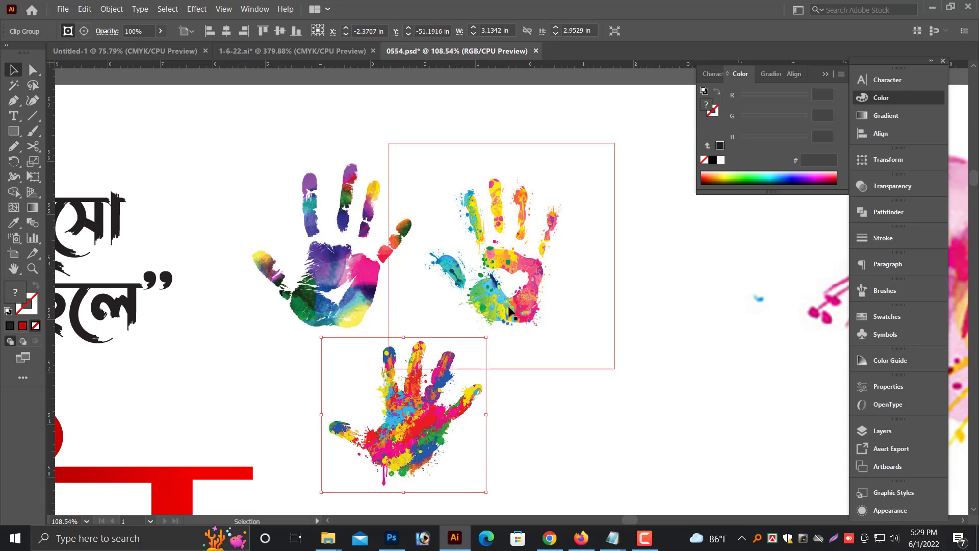
- Shift all three handprints of the right triangle together slightly down and farther right, away from the slogan
shift+click(503, 304)
shift+click(331, 297)
alt+scroll(604, 276, down, 4)
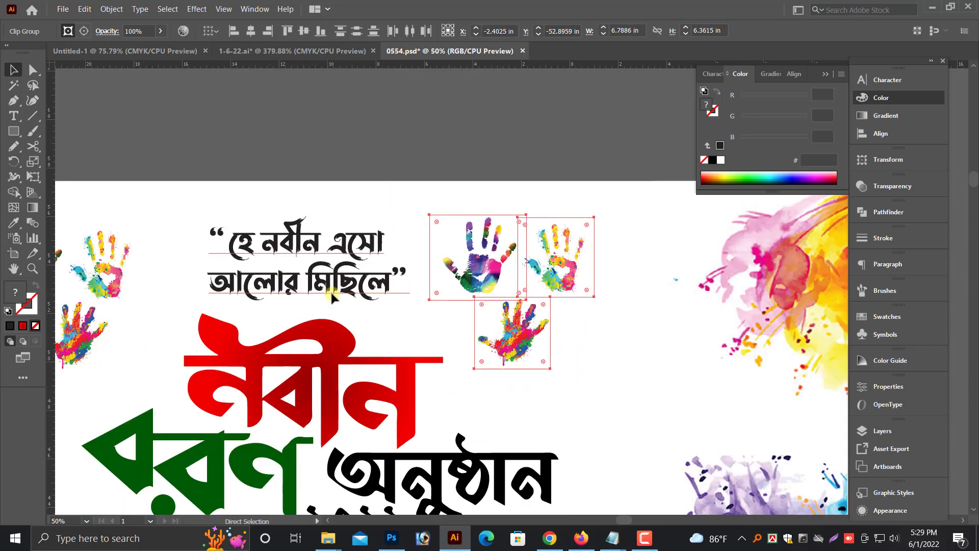
drag(577, 278, 626, 319)
- Examine the whole banner's layout and balance with the colour settings collapsed and nothing selected
click(377, 296)
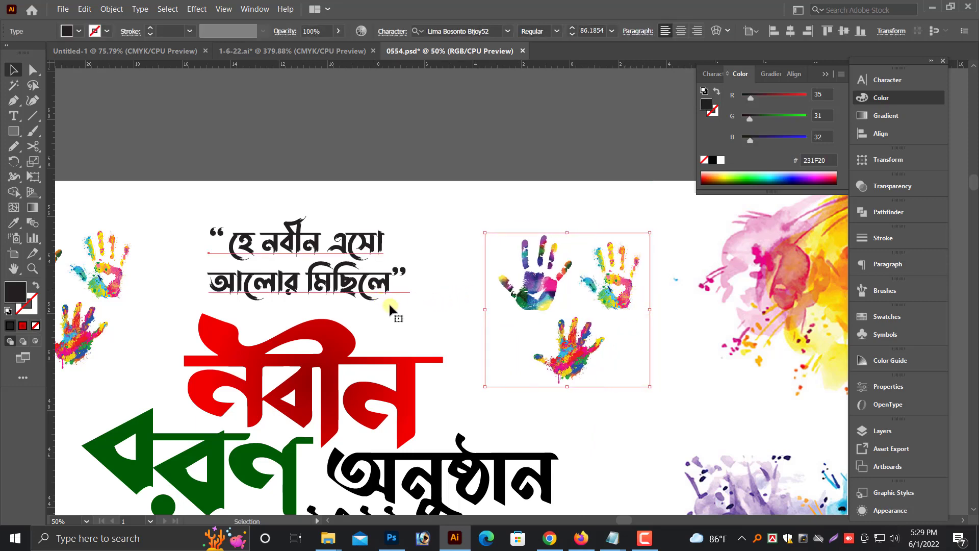
scroll(390, 304, down, 1)
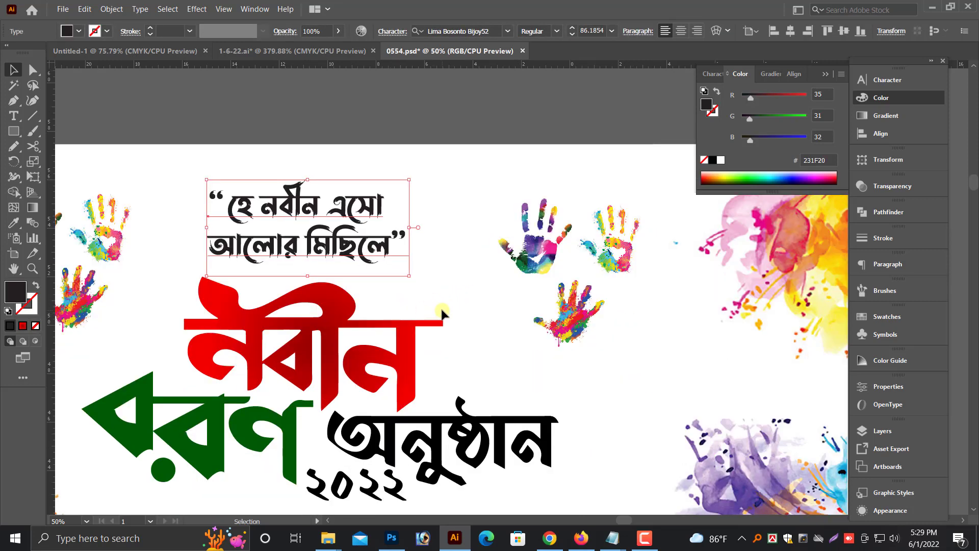
key(ctrl+minus)
key(ctrl+minus)
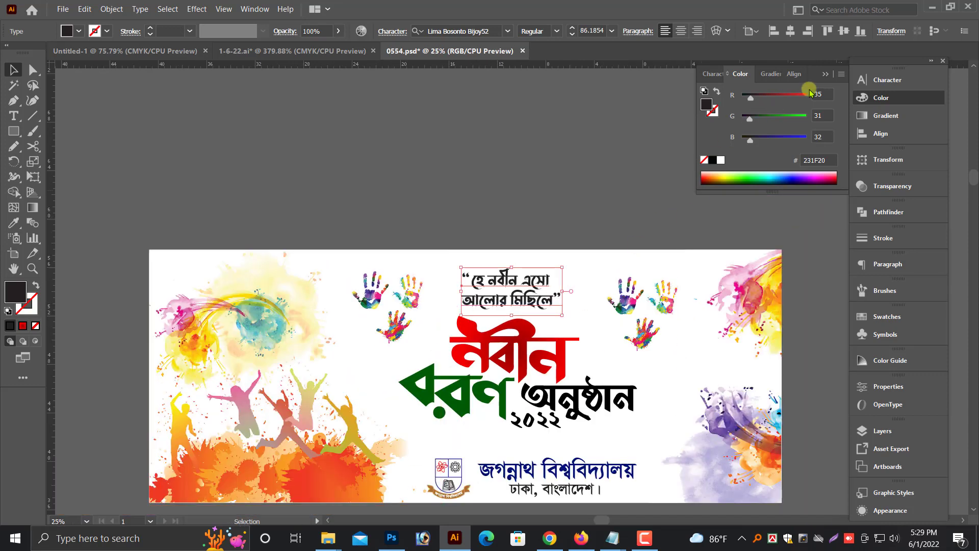
scroll(687, 186, down, 2)
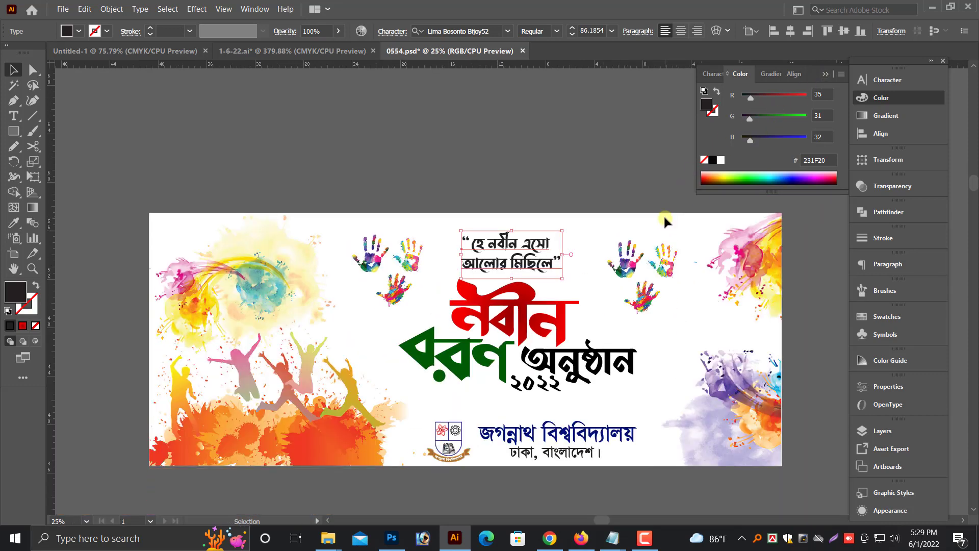
scroll(573, 204, down, 1)
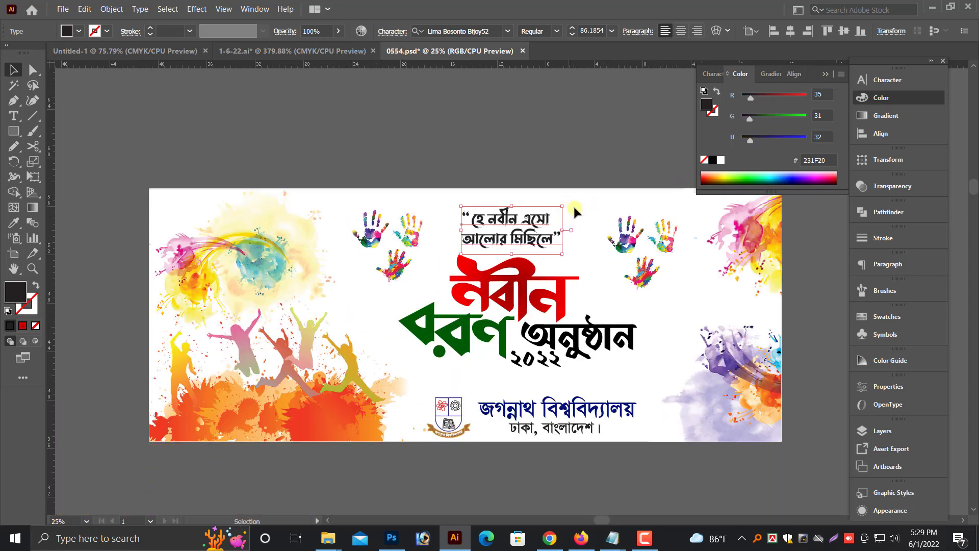
click(823, 77)
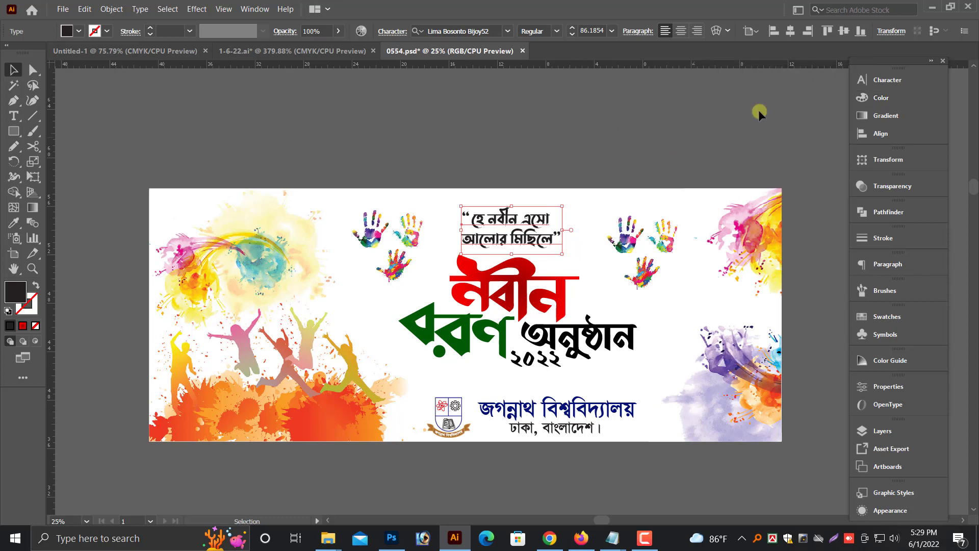
click(756, 109)
scroll(635, 397, down, 1)
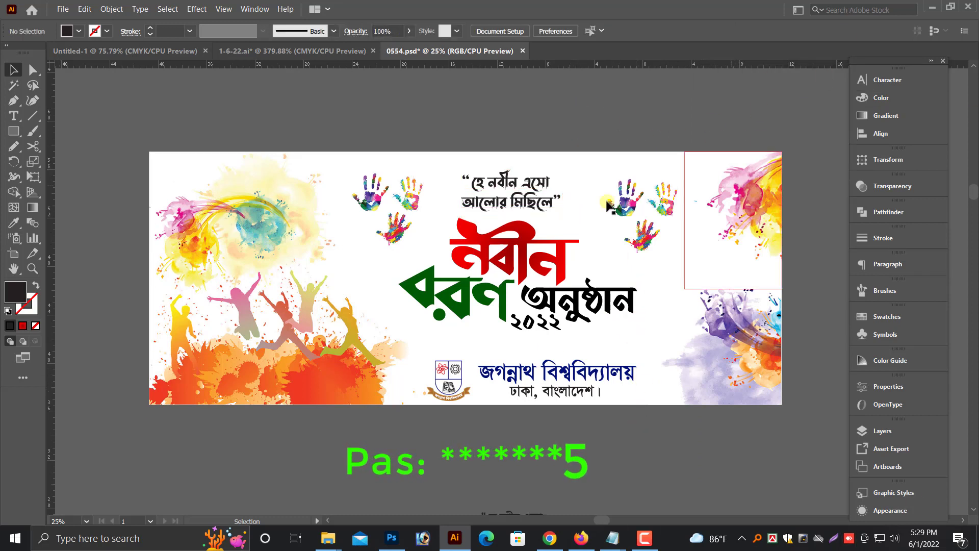
drag(551, 158, 492, 165)
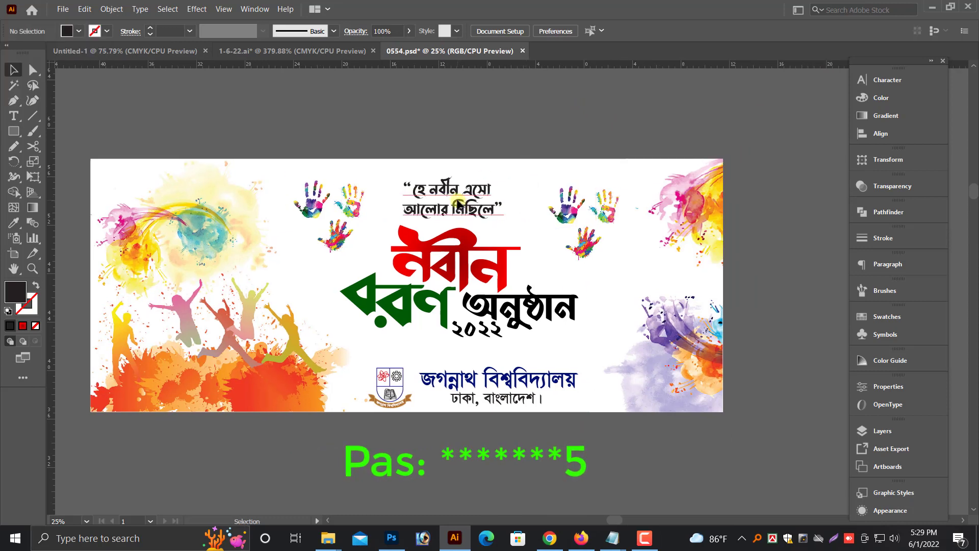